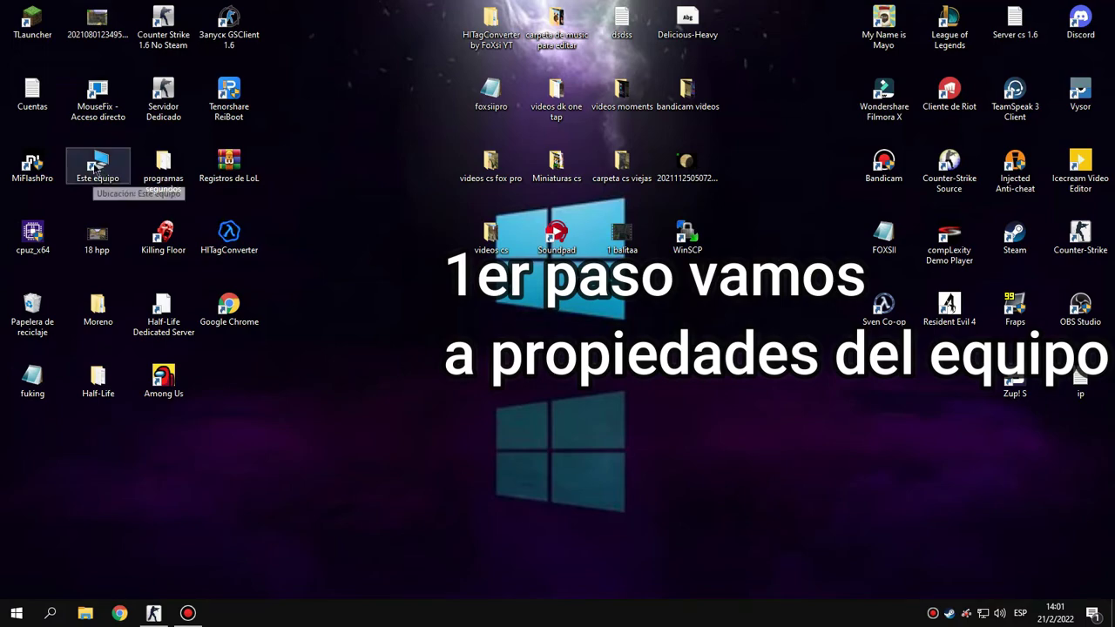
- Open the Este equipo folder and bring up the computer's basic system information
right_click(101, 165)
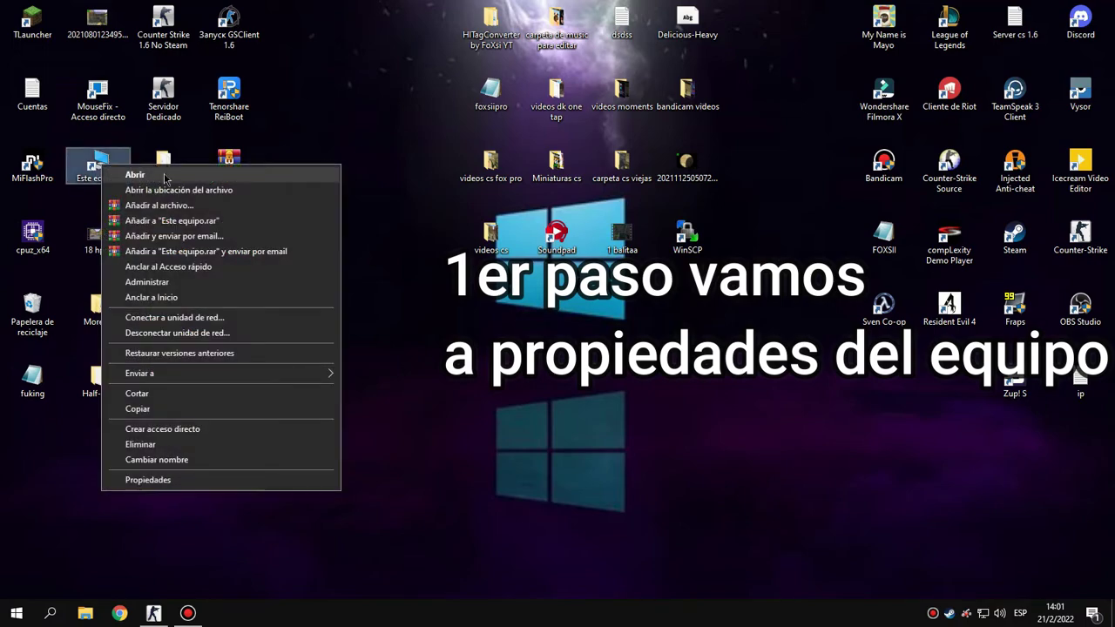
click(137, 176)
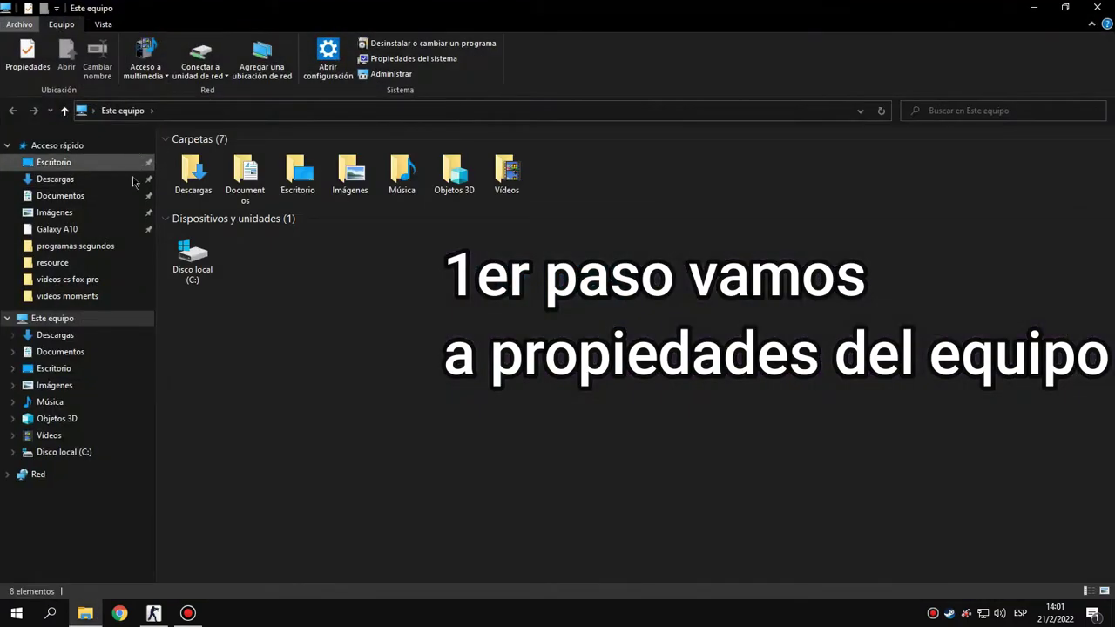
right_click(61, 321)
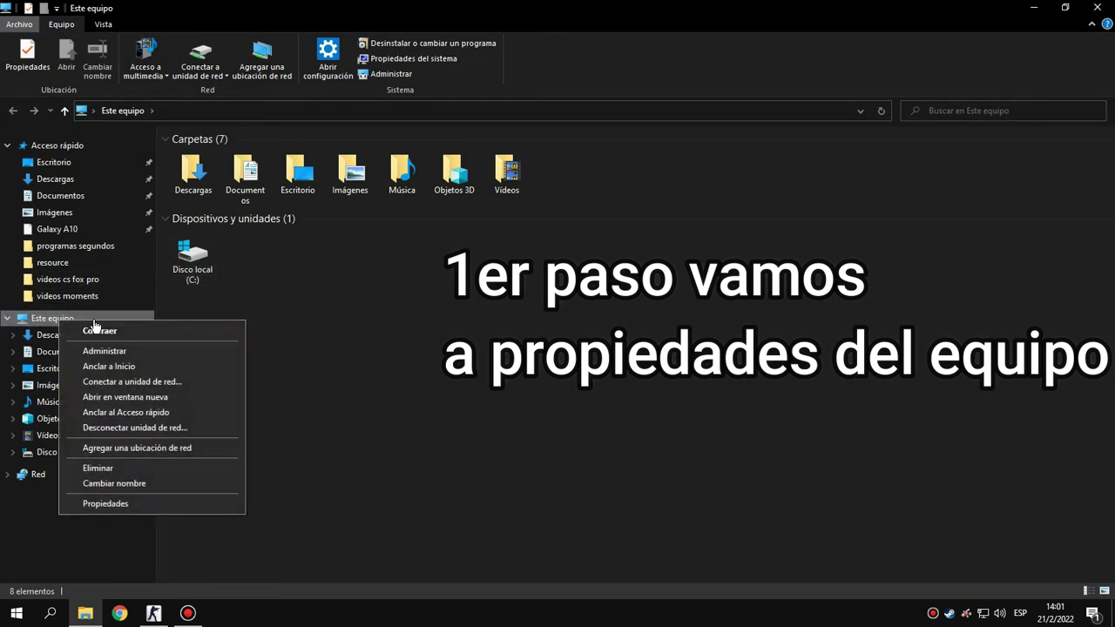
click(106, 503)
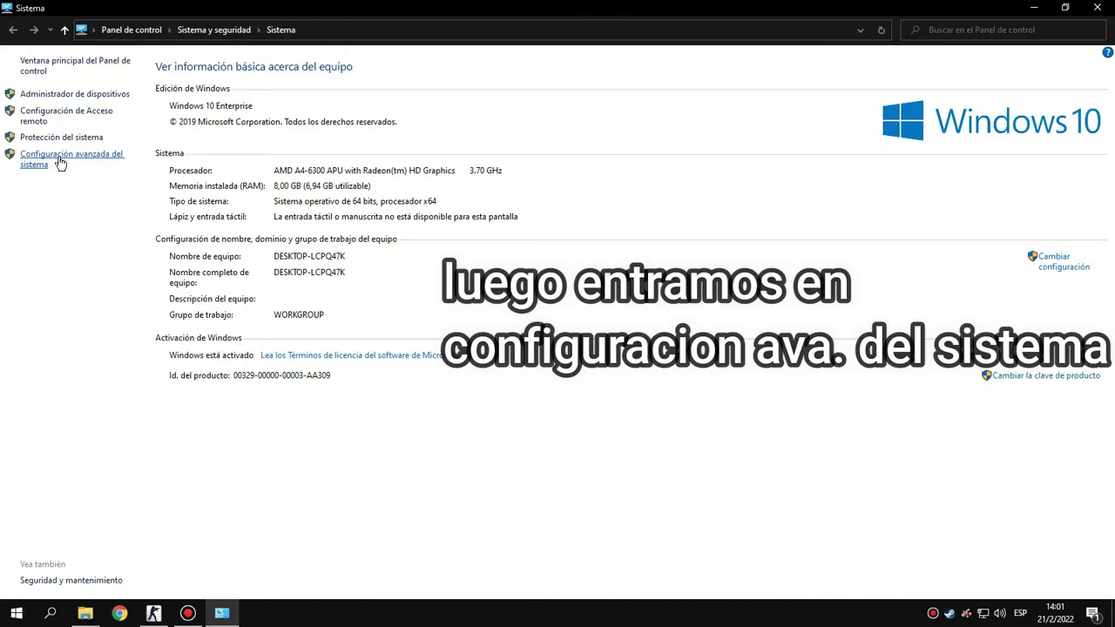
- In the advanced system settings, set the visual effects to "Ajustar para obtener el mejor rendimiento" and apply the change
click(61, 163)
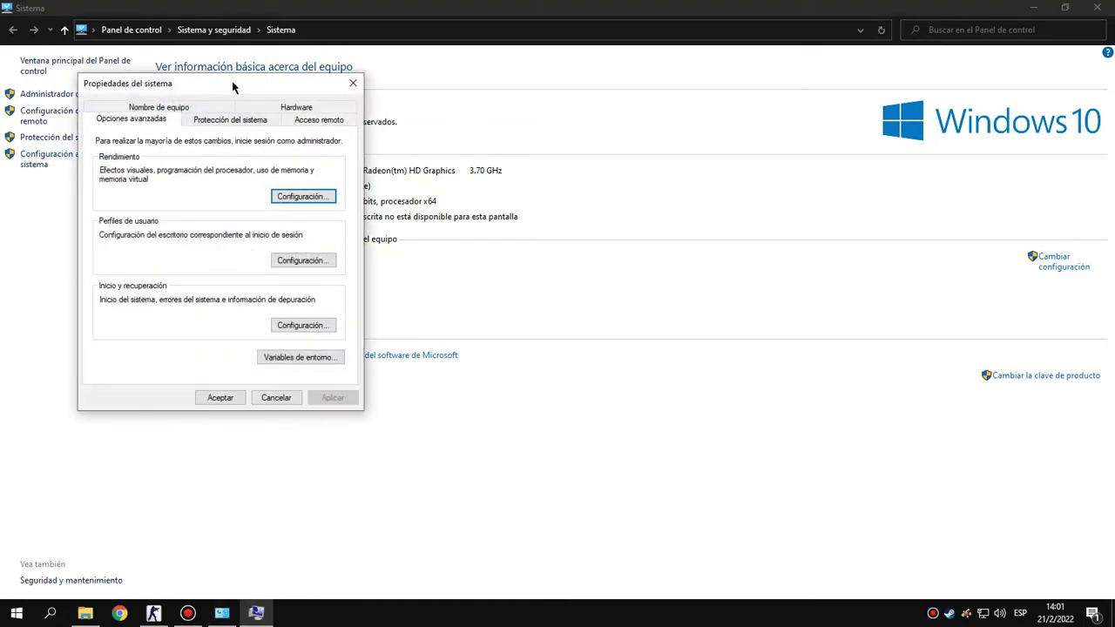
drag(233, 85, 554, 92)
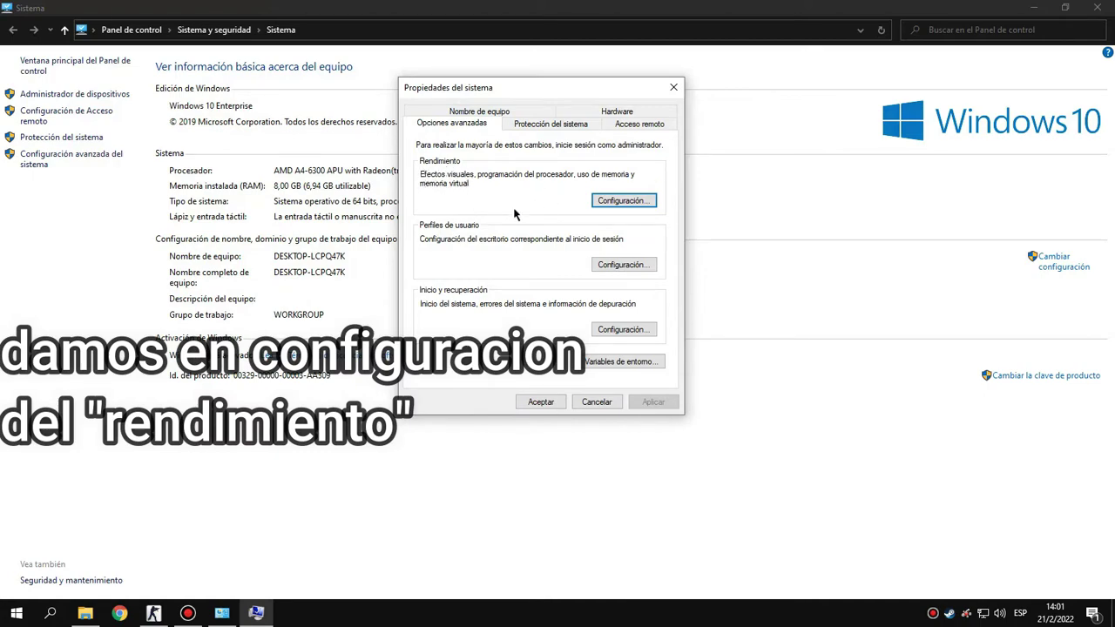
click(631, 202)
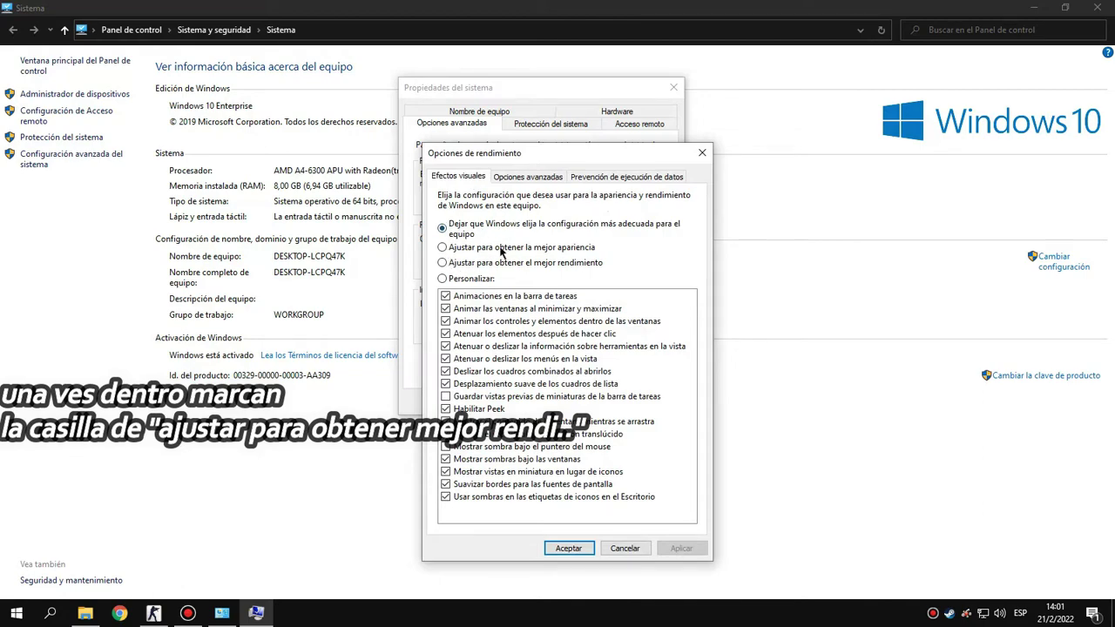
click(444, 263)
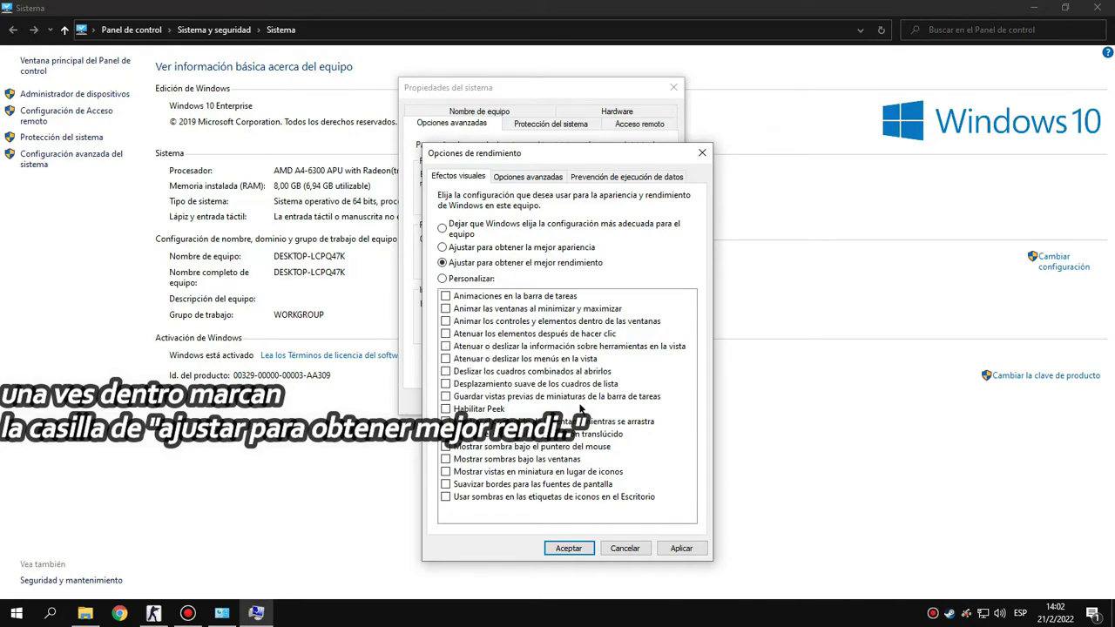
click(683, 549)
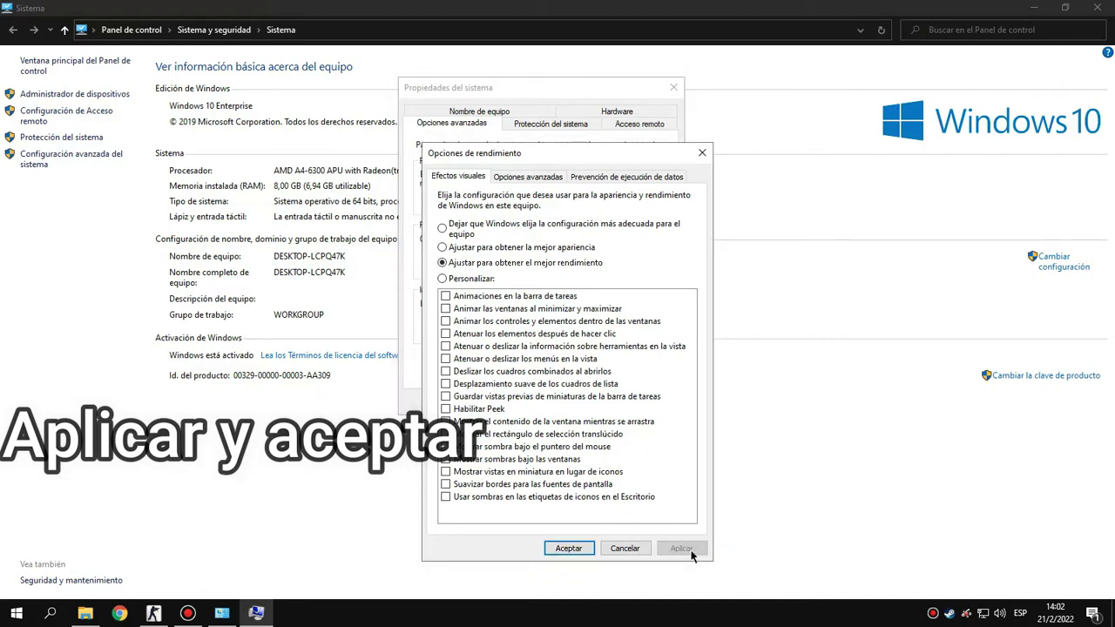
click(568, 548)
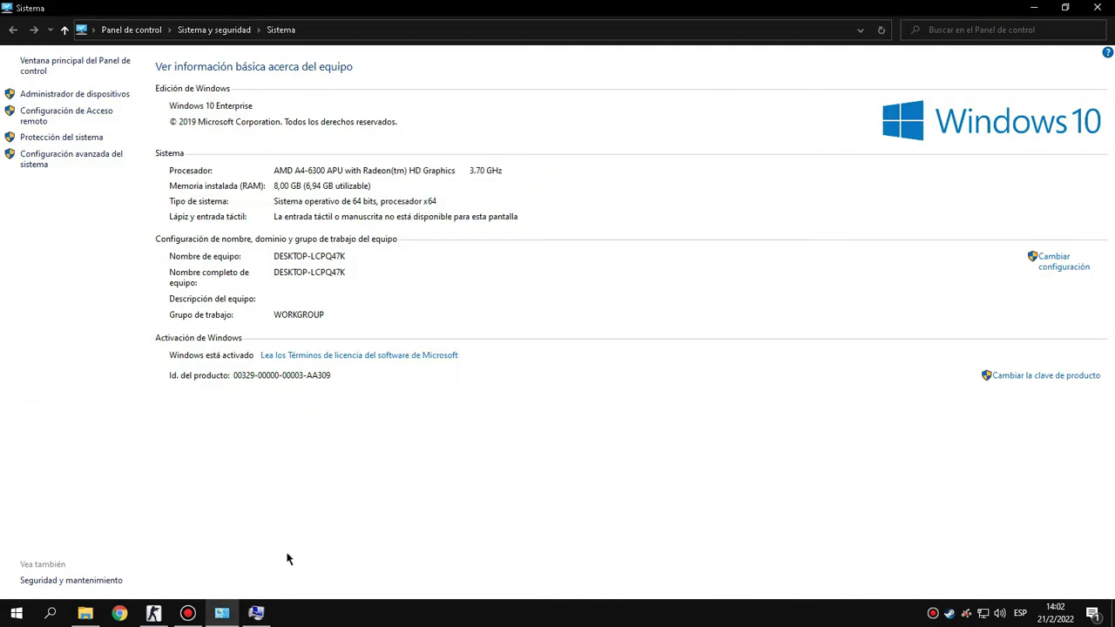
- Set the device installation settings to No for automatic downloads of manufacturer apps and icons, save, and close the system windows
click(257, 531)
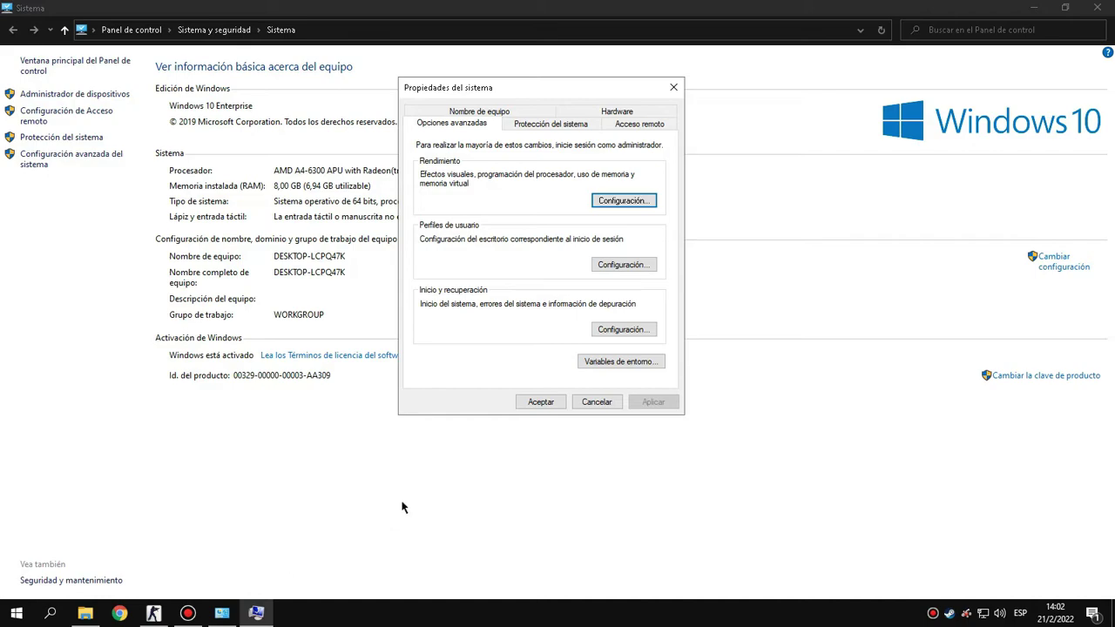
drag(566, 89, 494, 93)
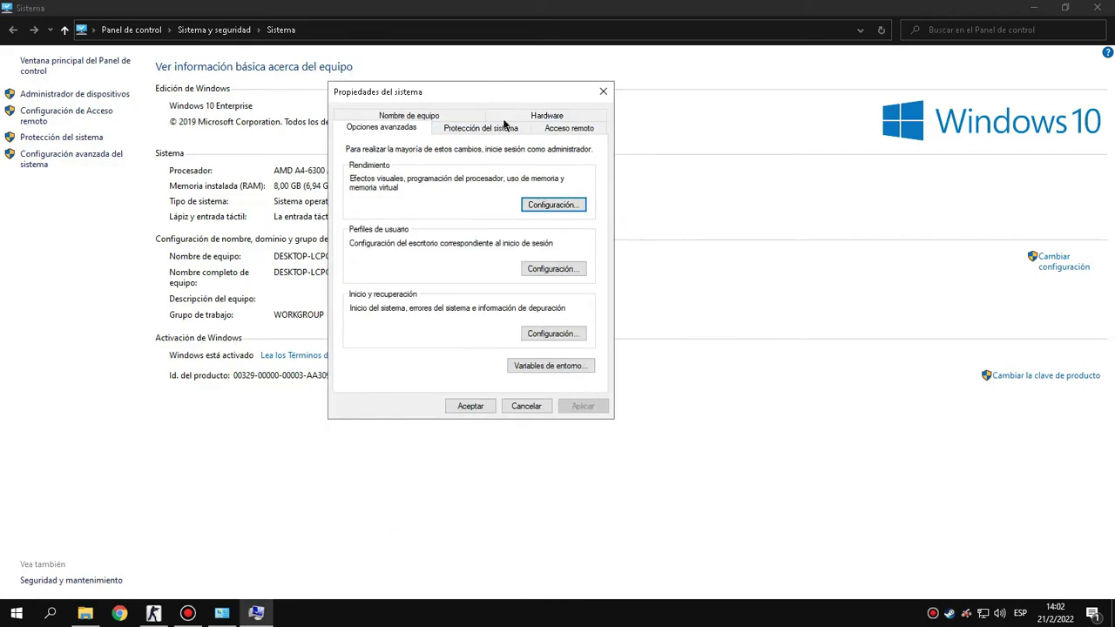
click(549, 116)
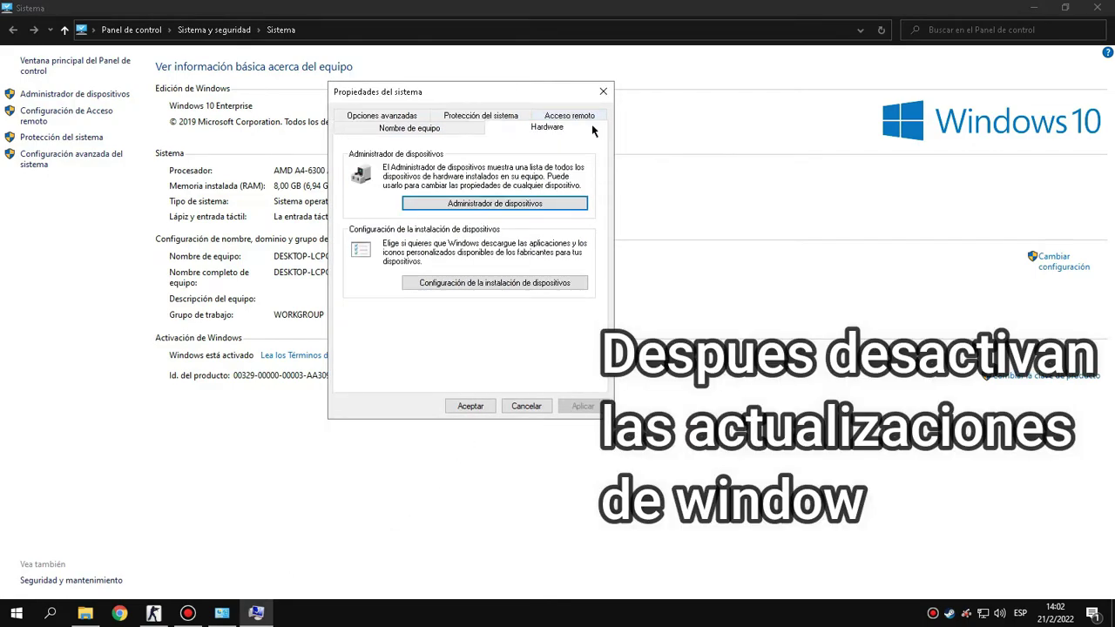
click(469, 286)
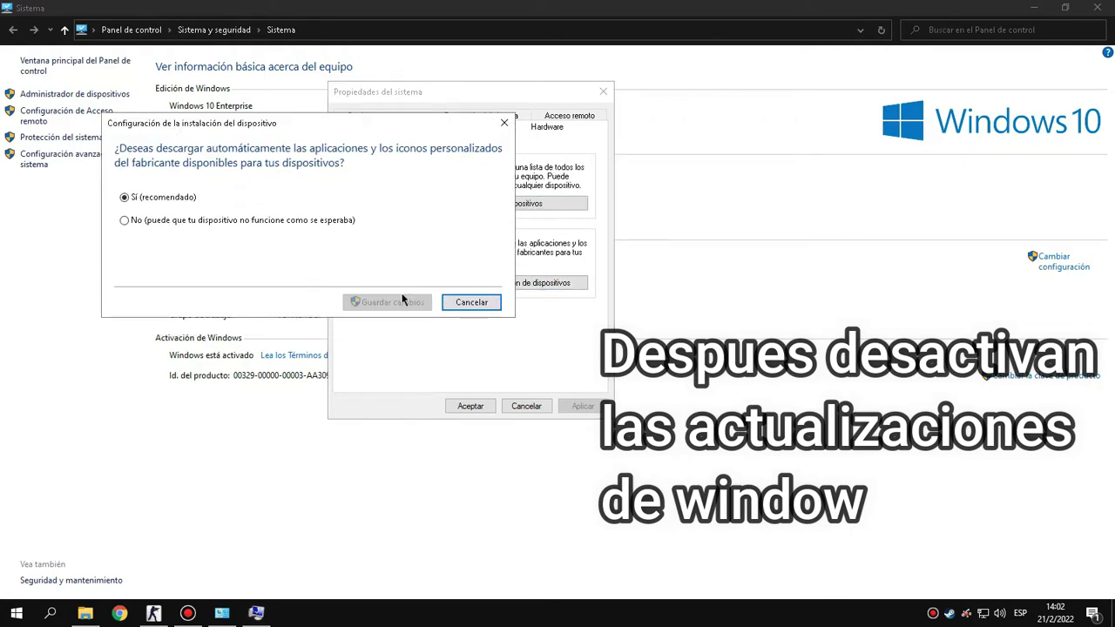
click(193, 223)
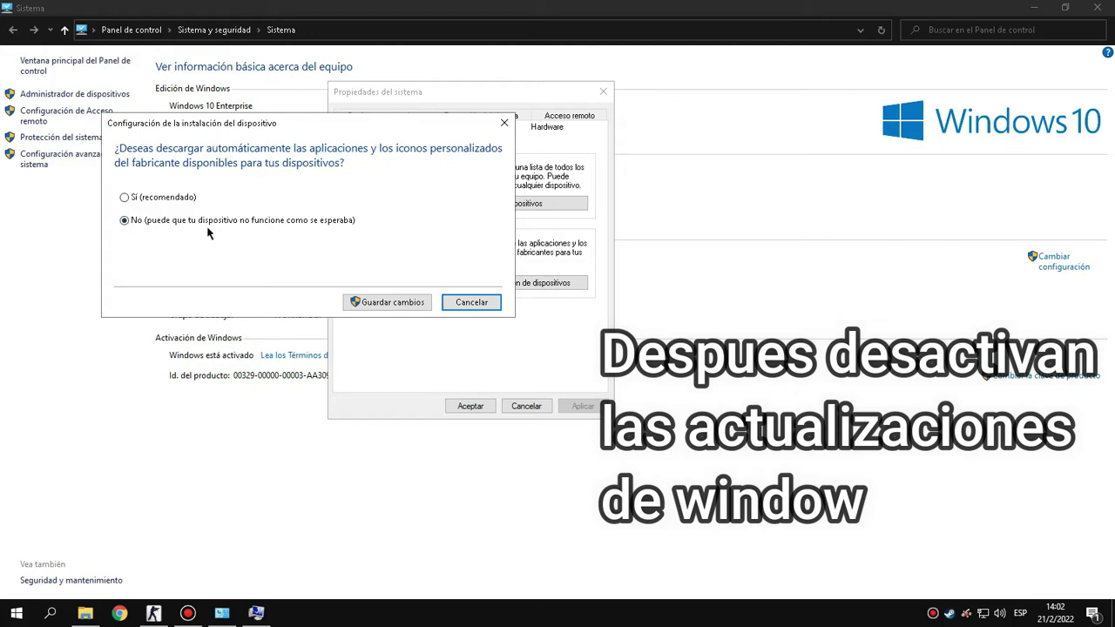
click(384, 302)
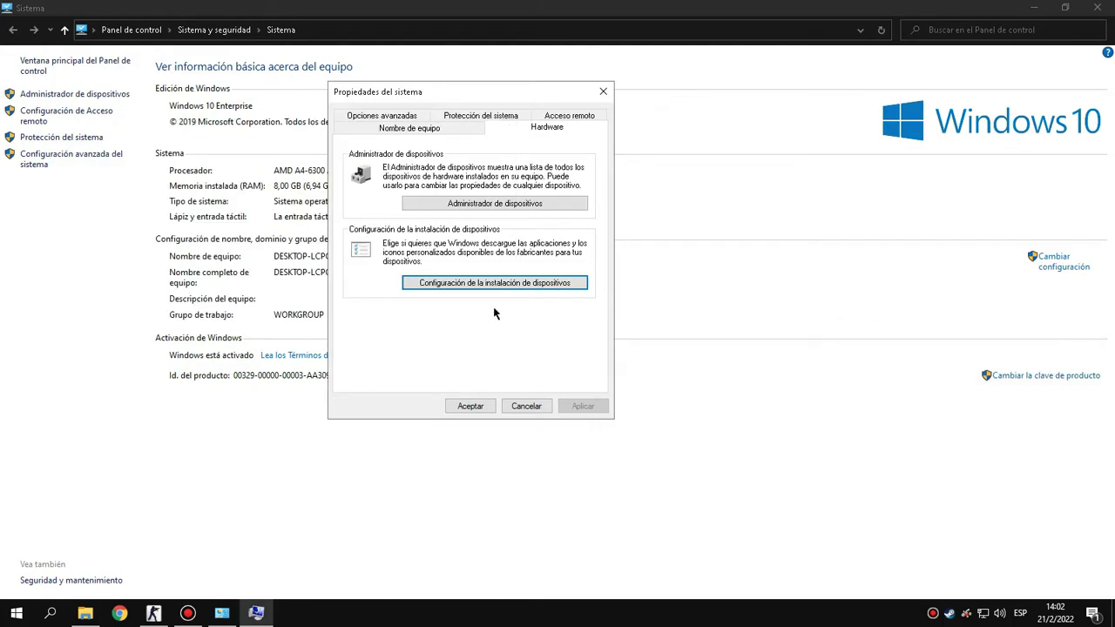
click(471, 407)
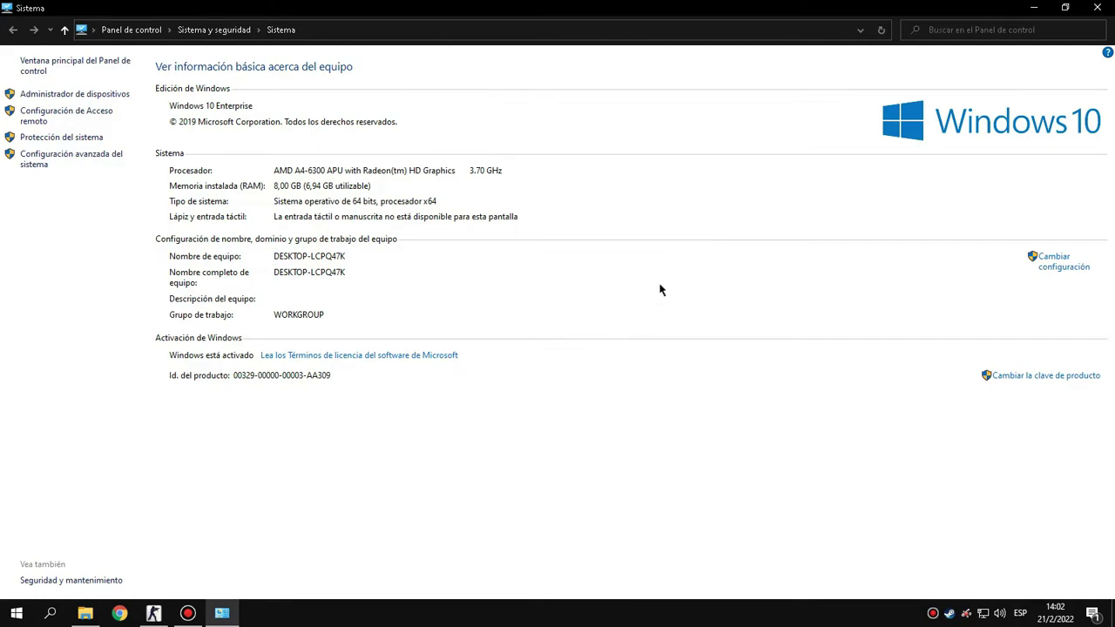
click(1097, 8)
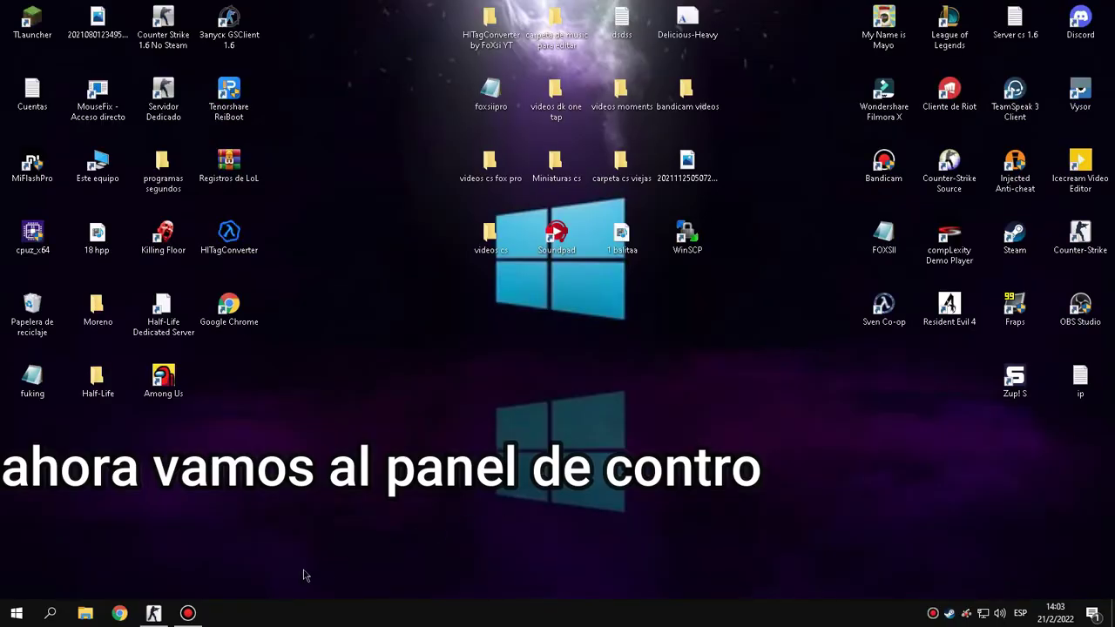
- Open Opciones de energía from the Panel de control, choose the Máximo rendimiento power plan, and close the window
click(50, 614)
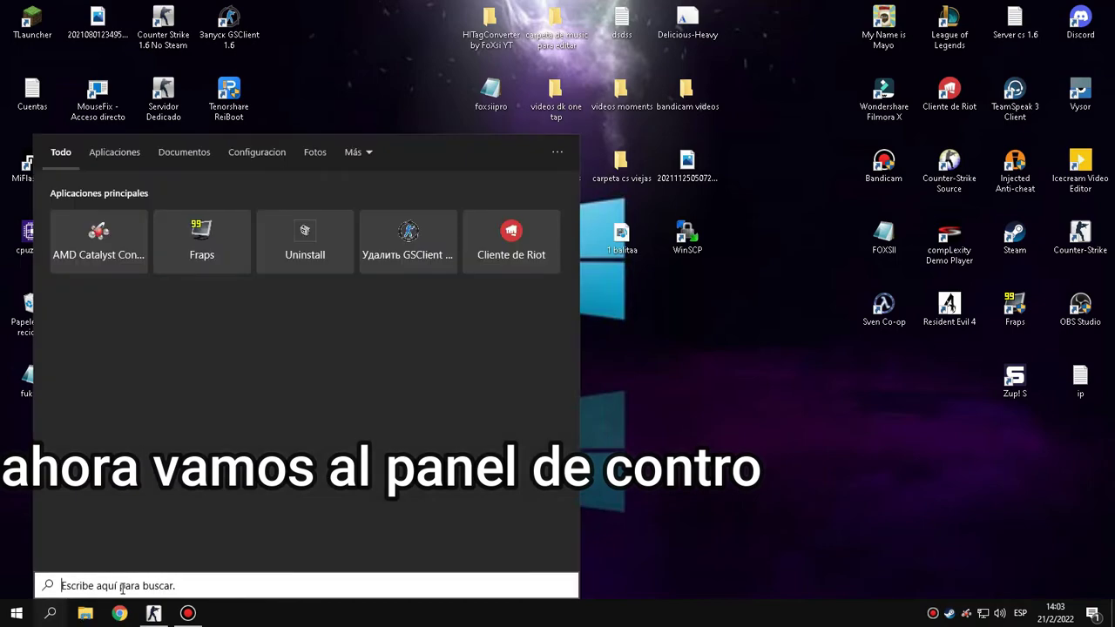
text(pane)
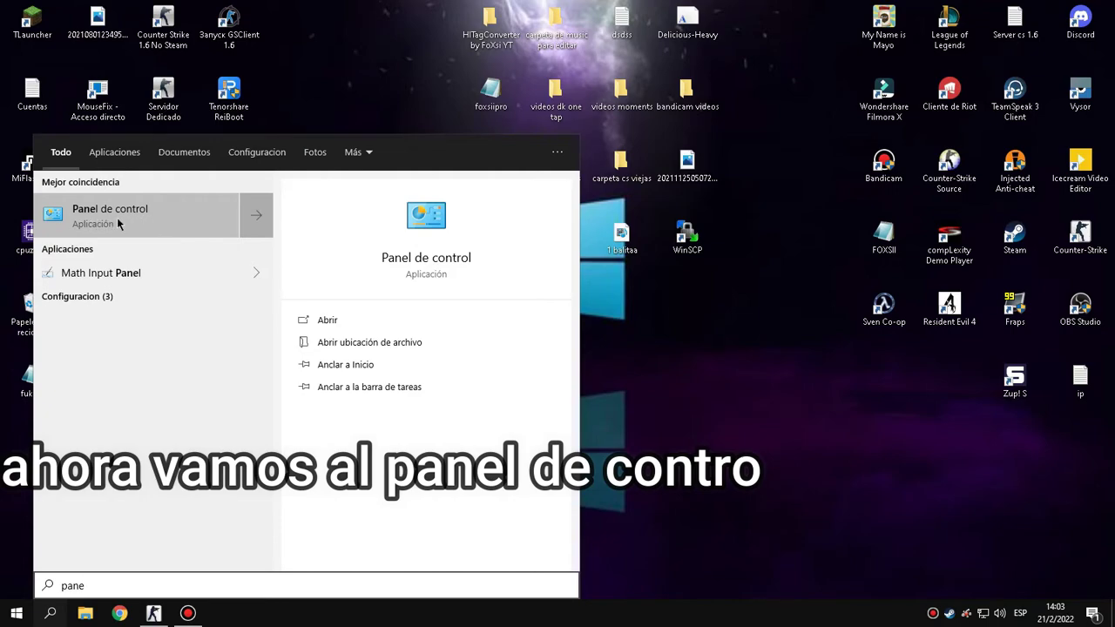
click(117, 217)
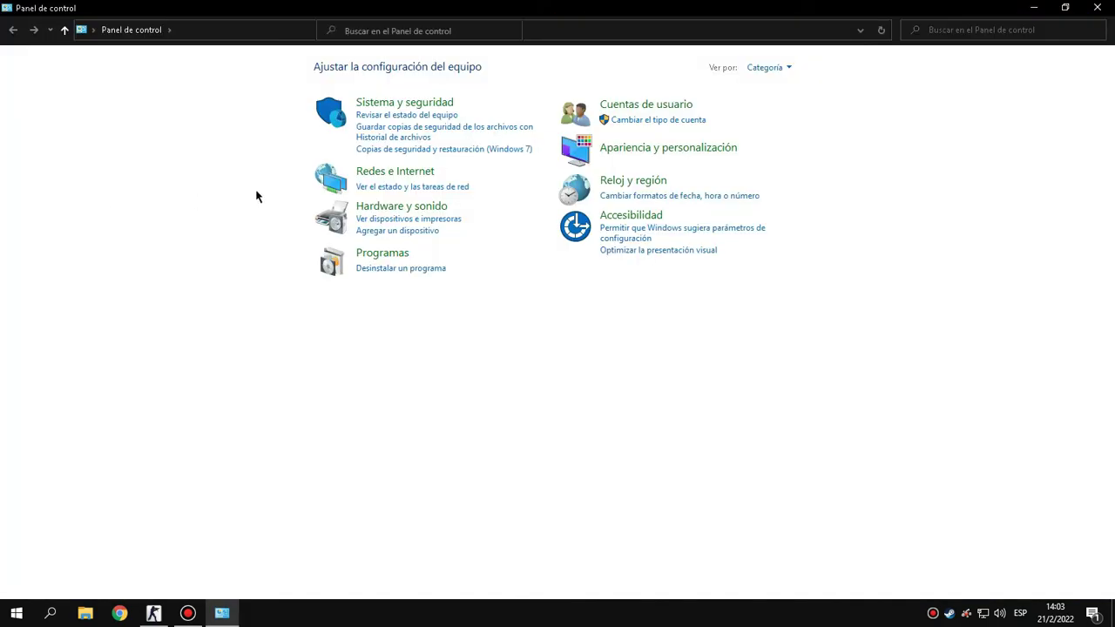
click(403, 106)
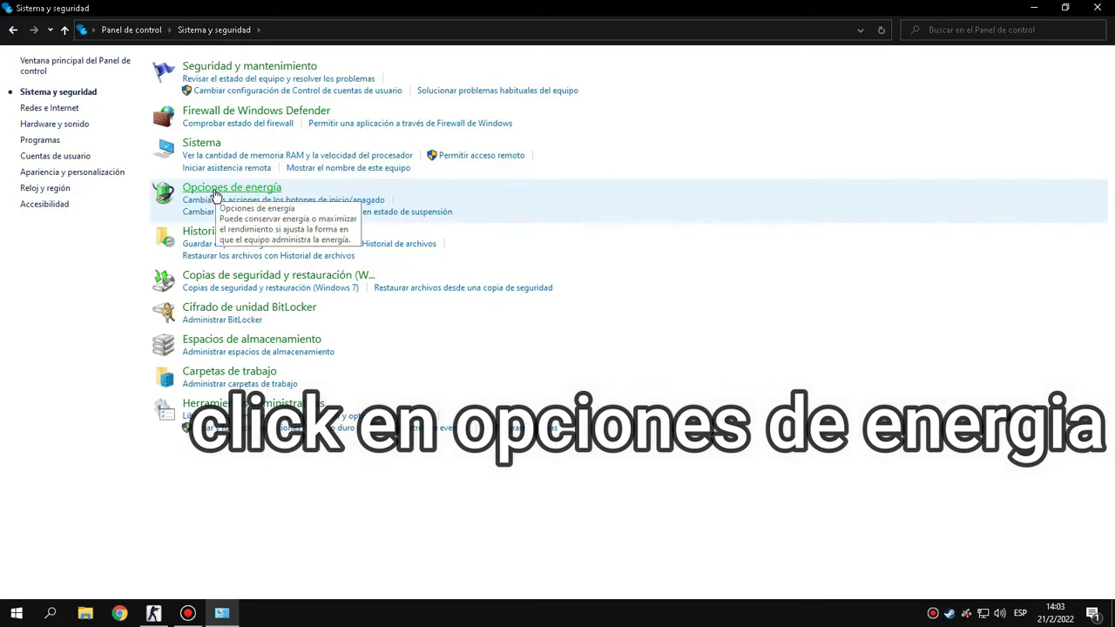
click(235, 189)
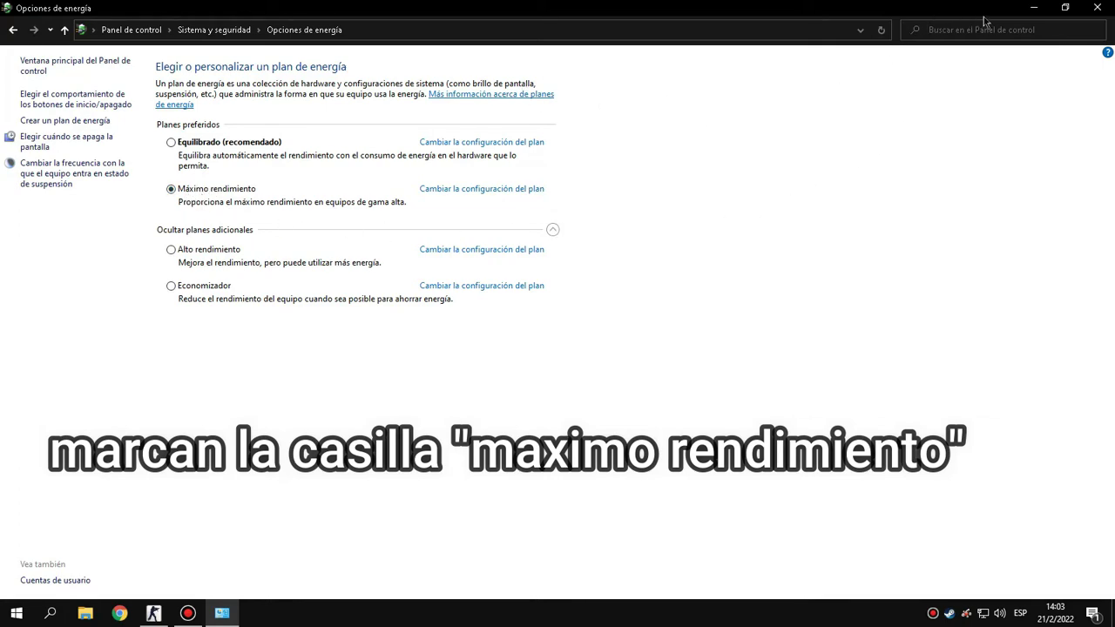
click(1097, 8)
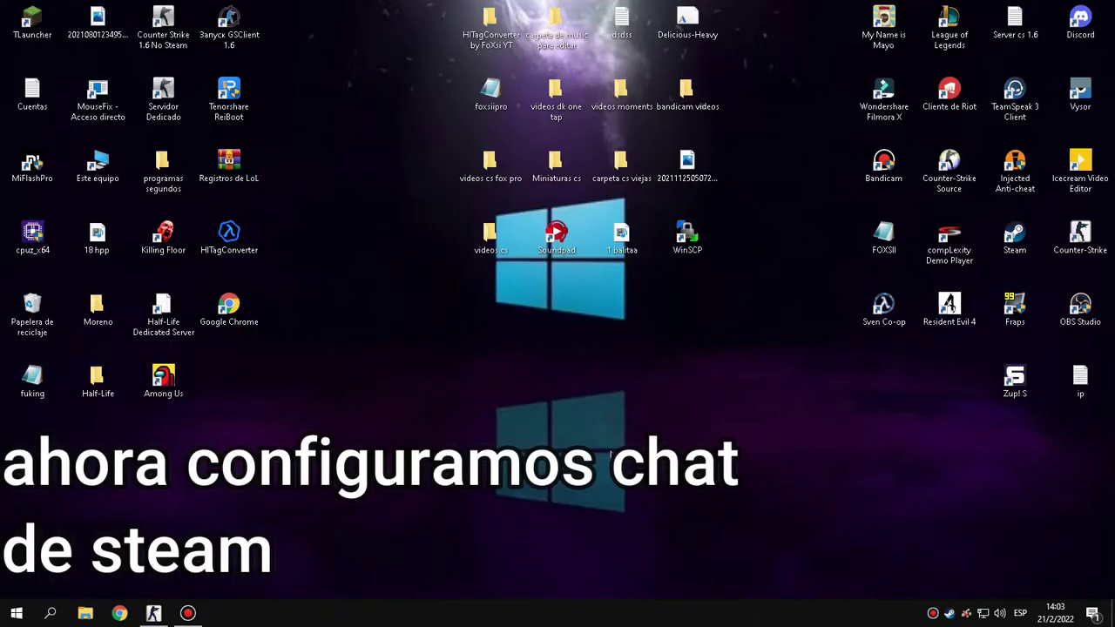
- Open the Steam friends list settings and turn off animated avatars and avatar frames in the friends list and chat
right_click(950, 614)
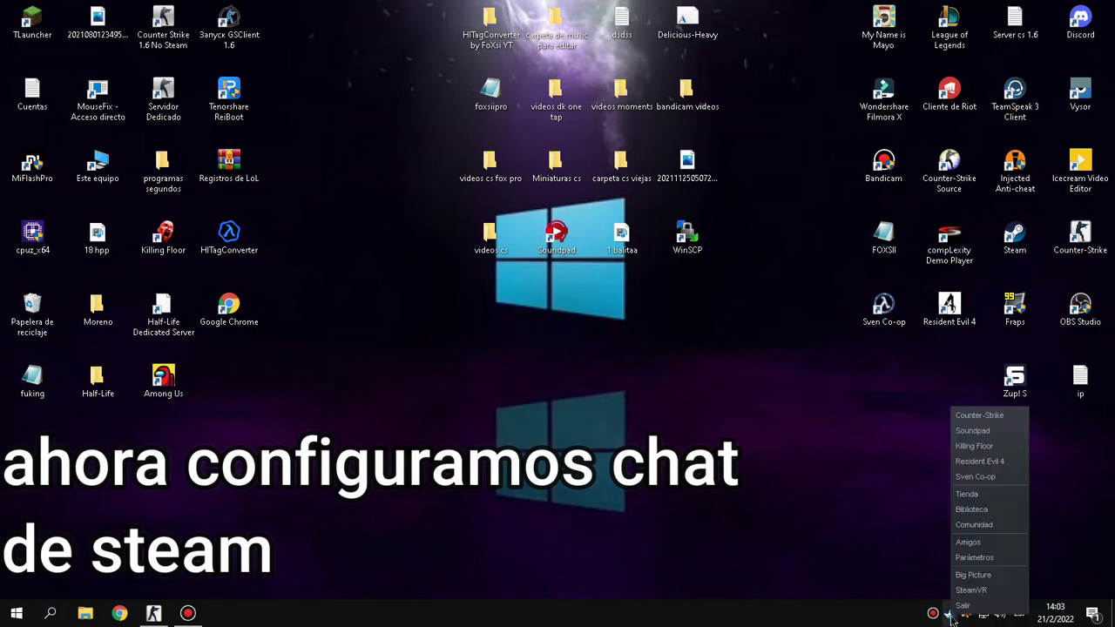
click(969, 542)
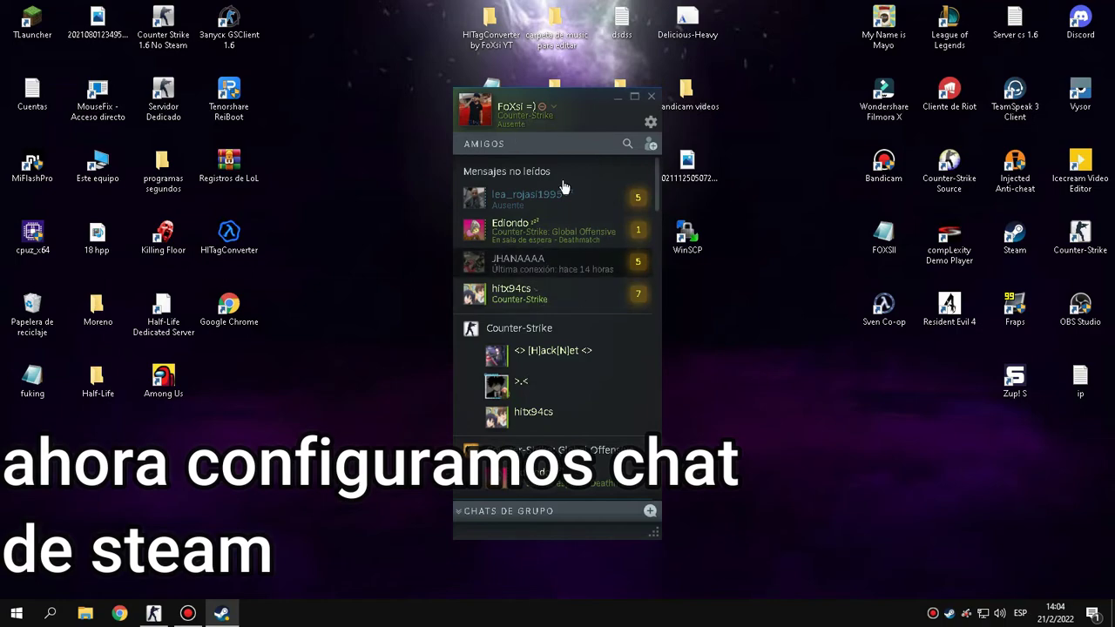
click(651, 125)
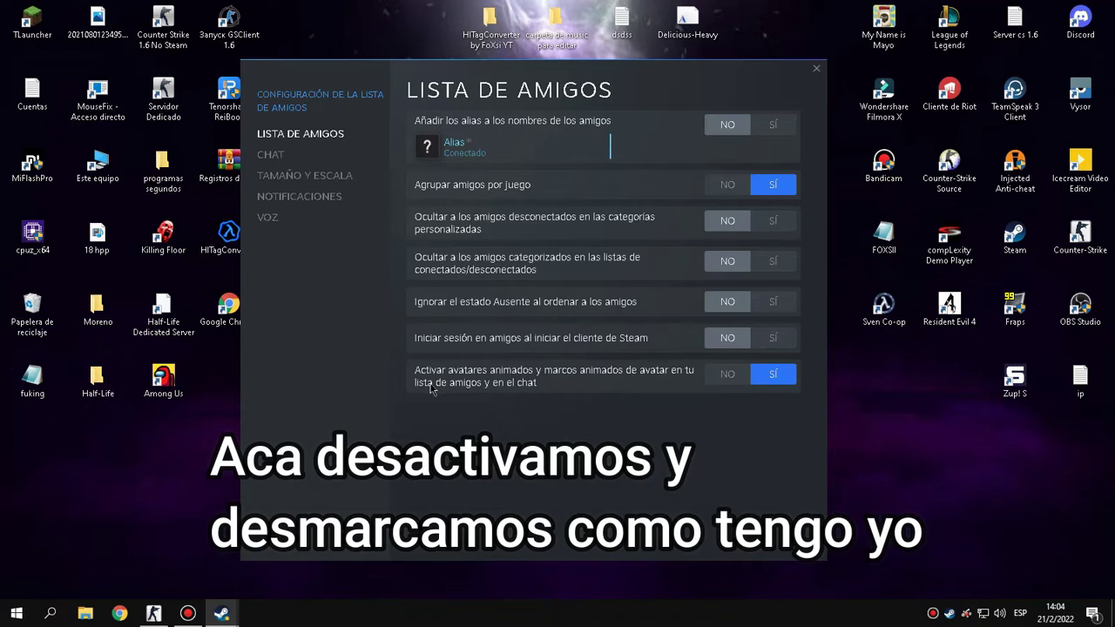
click(727, 376)
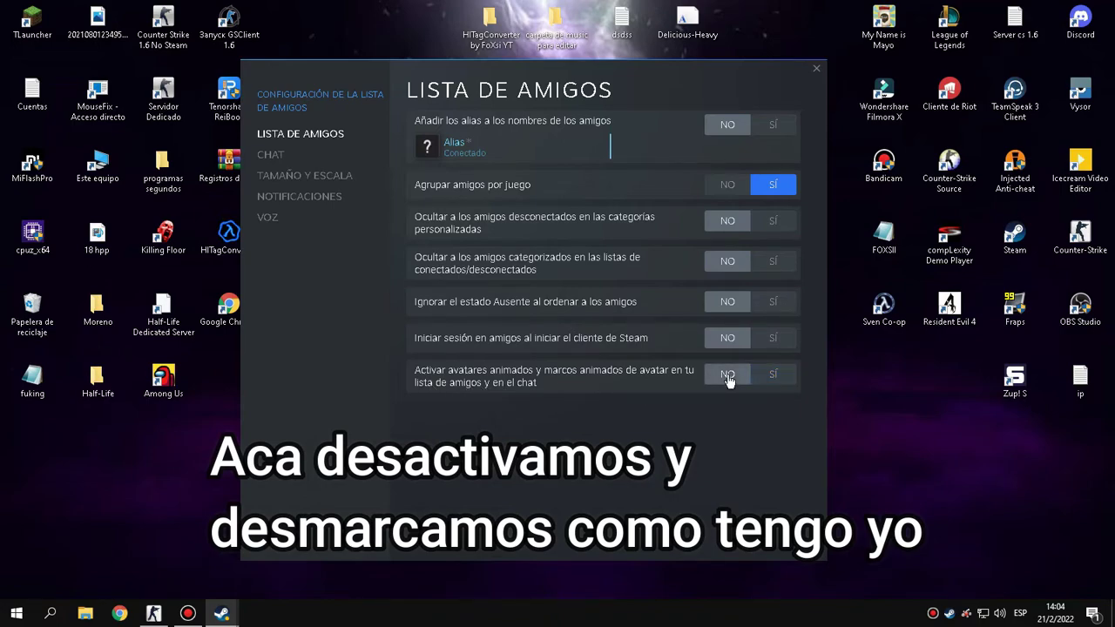
- Turn off all friend notifications and sounds, set window flashing on new messages to Nunca, and close the friends list
click(273, 158)
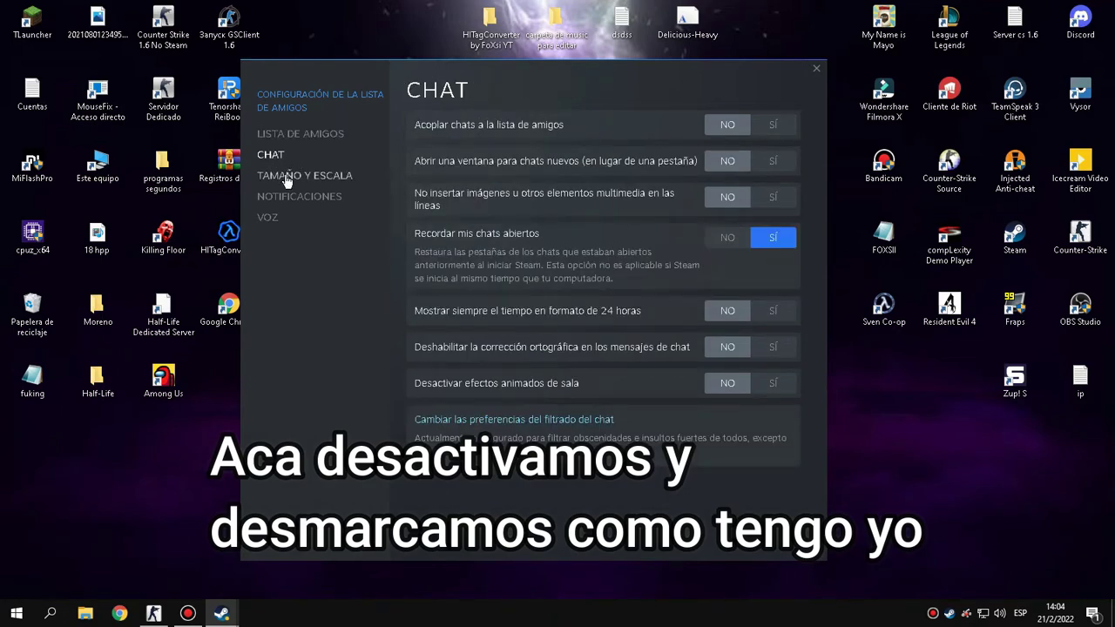
click(286, 179)
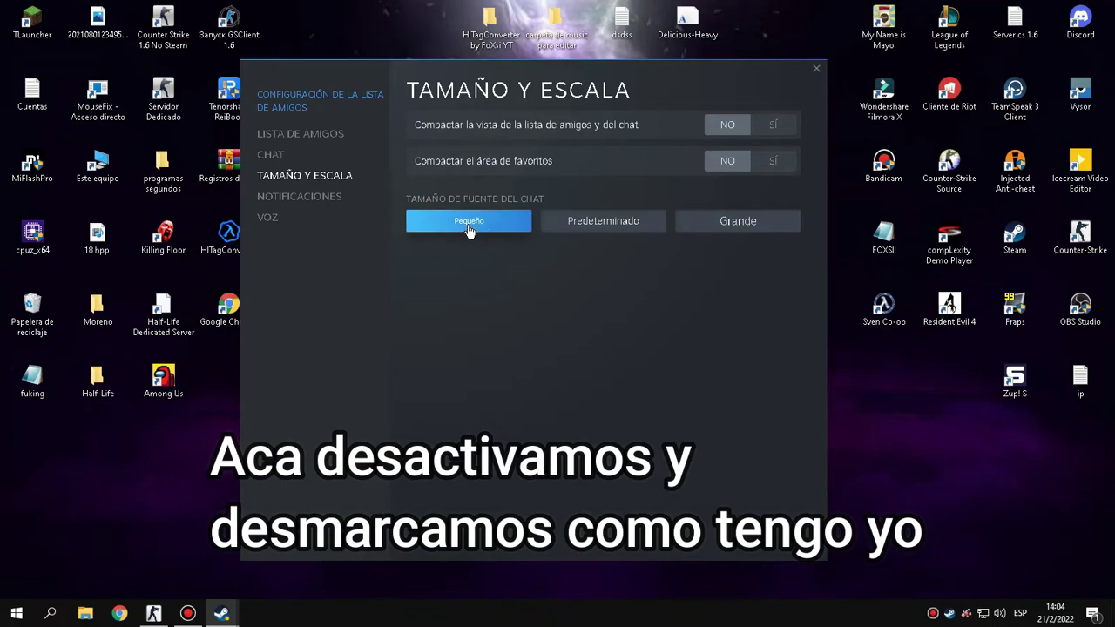
click(318, 197)
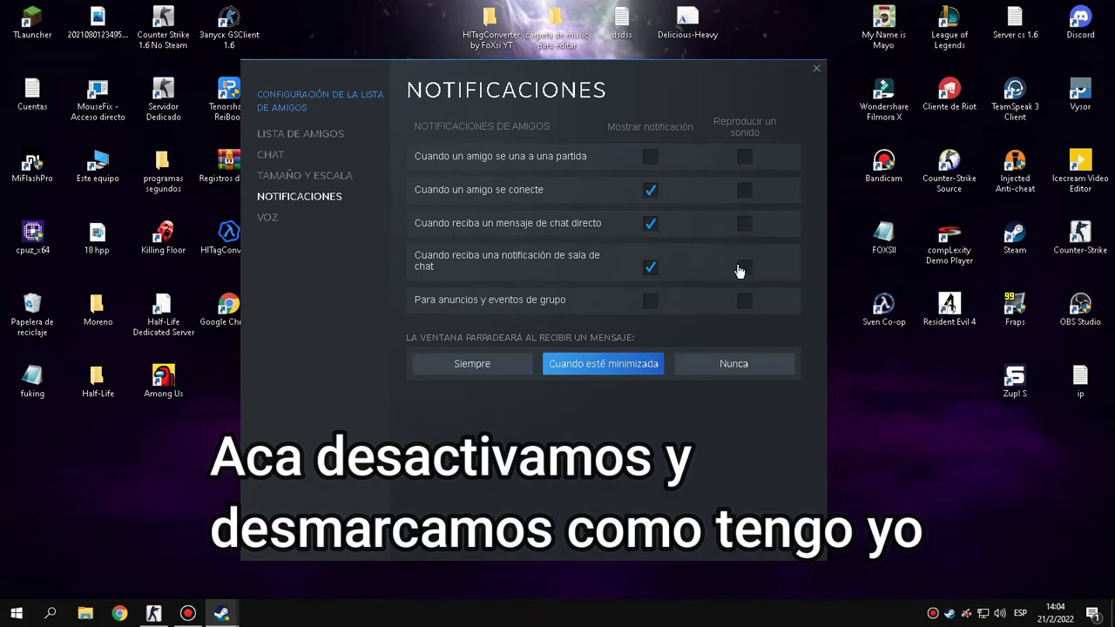
click(745, 224)
click(745, 224)
click(745, 267)
click(651, 193)
click(651, 226)
click(714, 369)
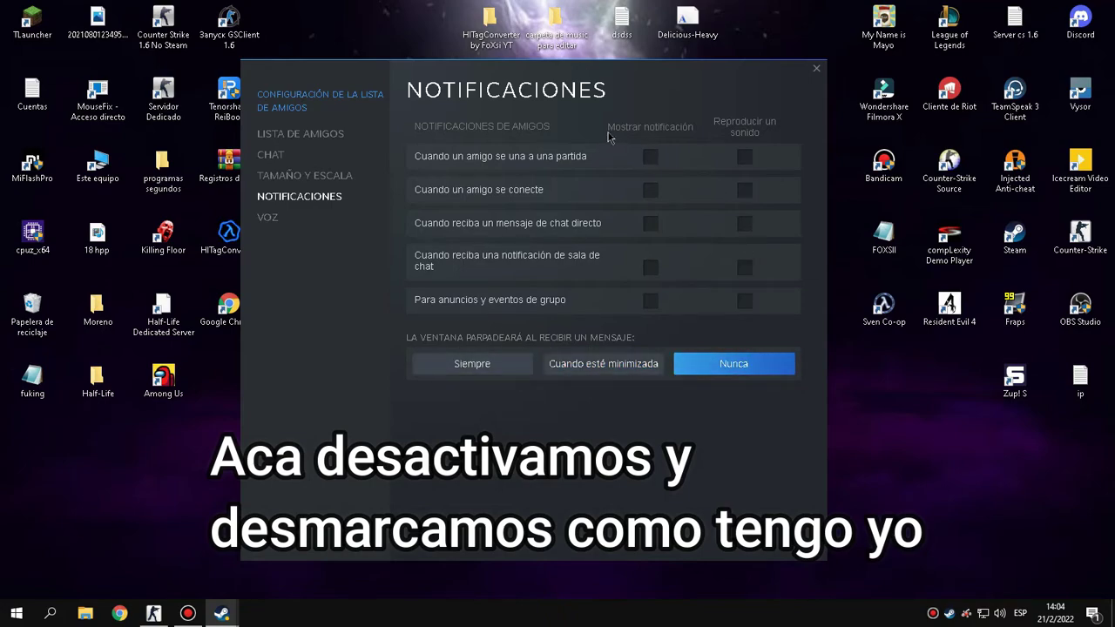
click(816, 69)
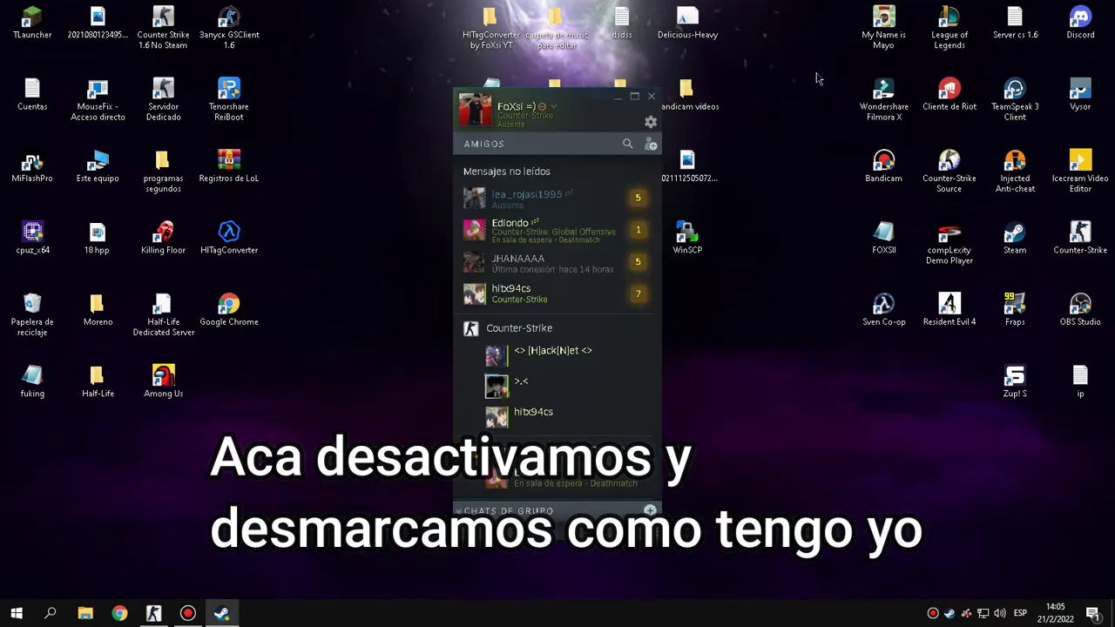
click(659, 99)
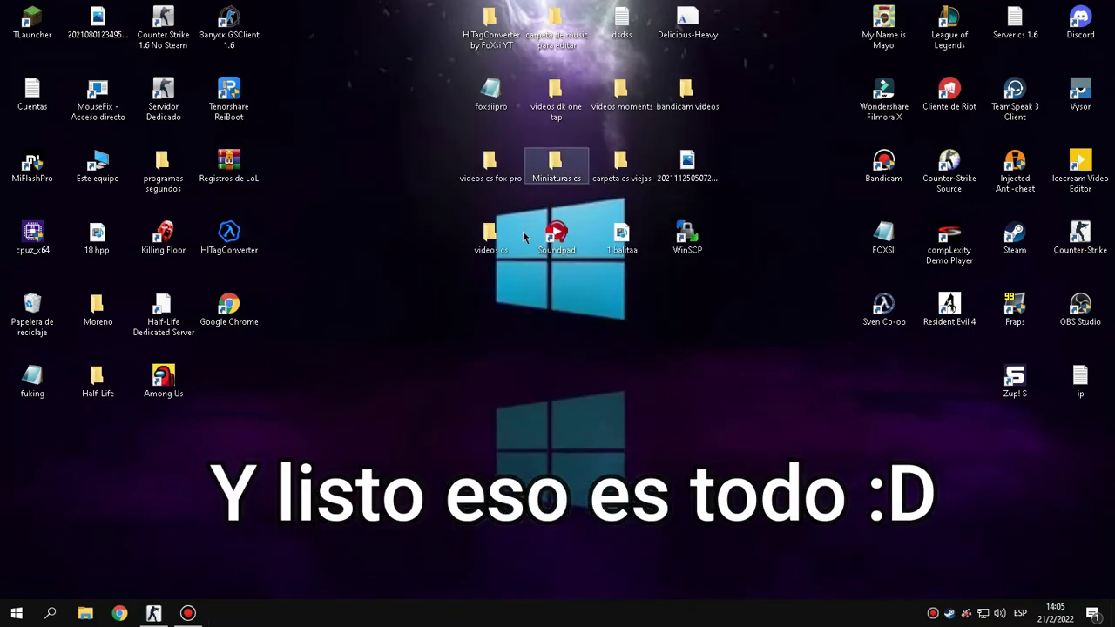
- Refresh the desktop
right_click(484, 288)
click(525, 355)
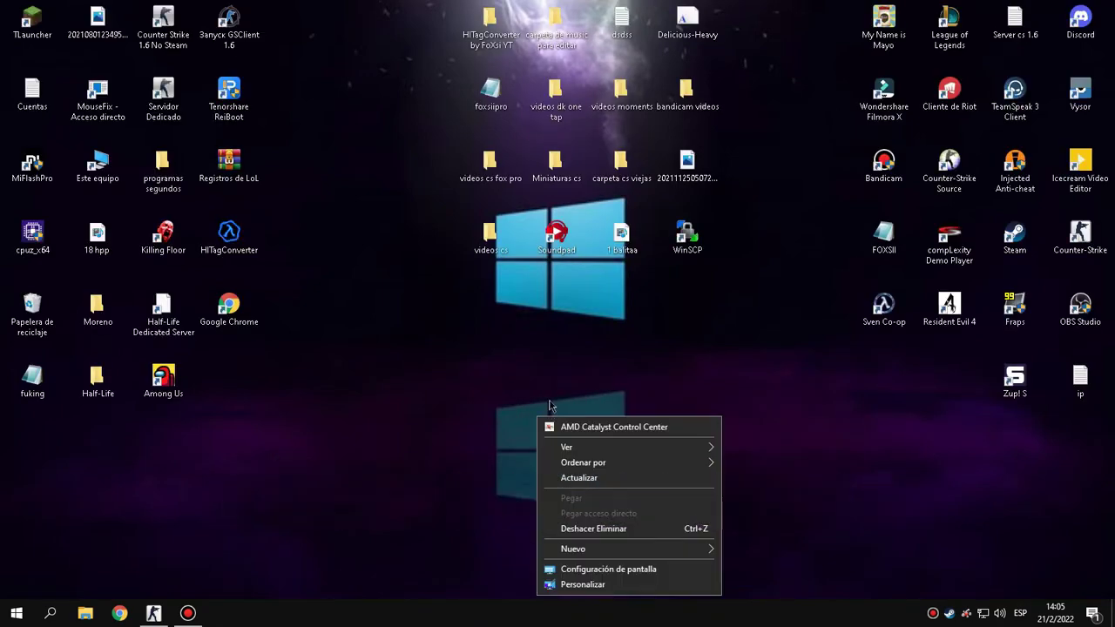
click(562, 478)
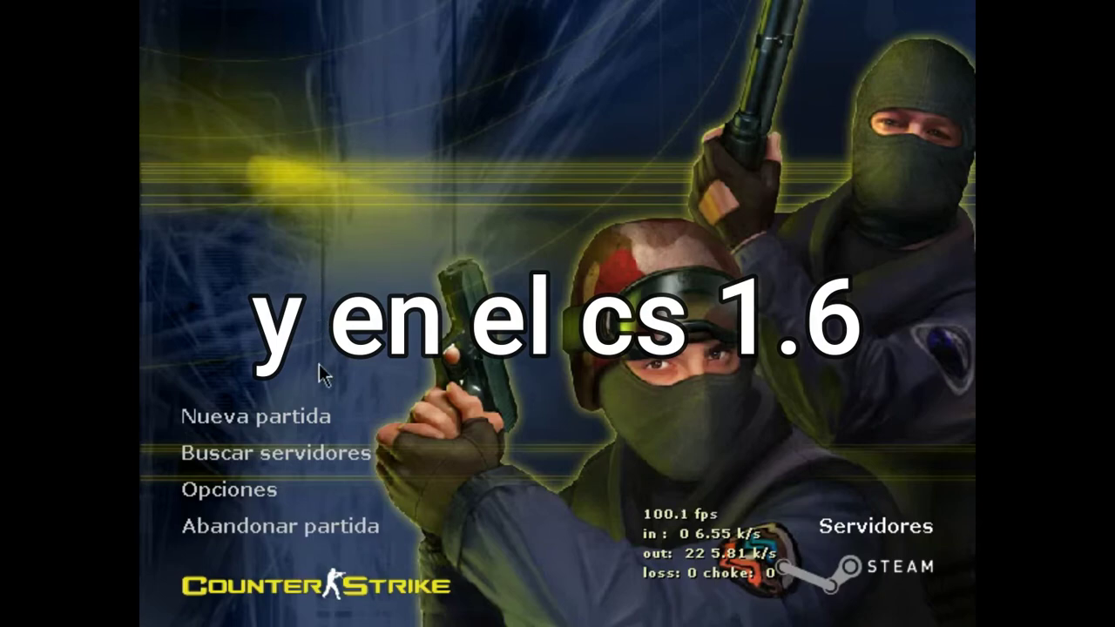
- In Counter-Strike's advanced multiplayer options, set Límite de calcomanías multijugador to 0 and Tiempo desap. de cuerpos to 0
click(220, 496)
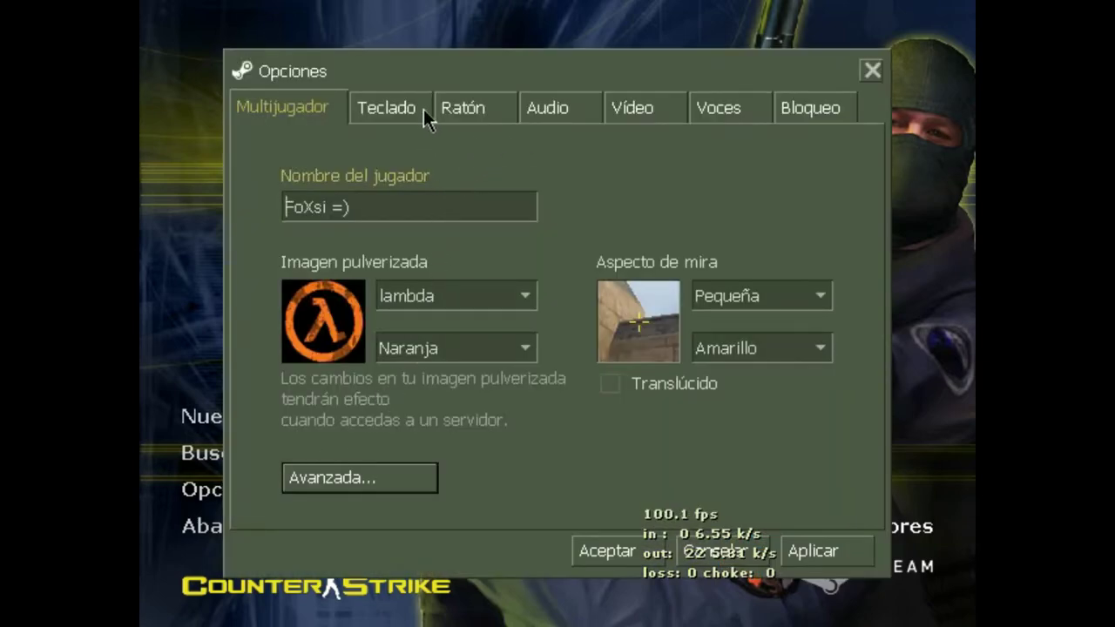
click(385, 475)
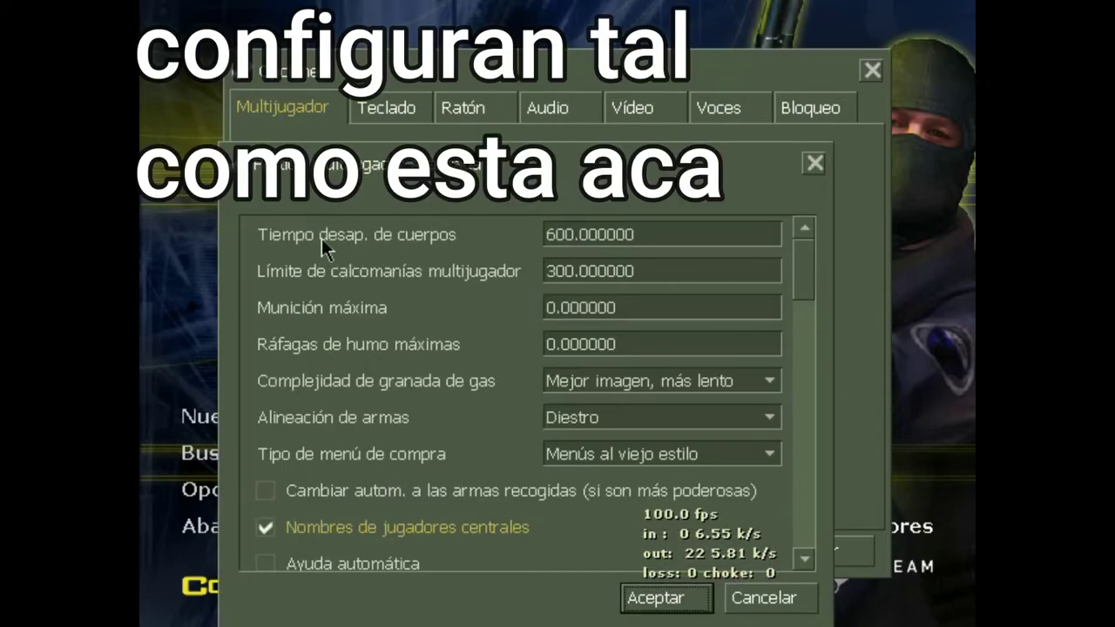
double_click(599, 270)
text(0)
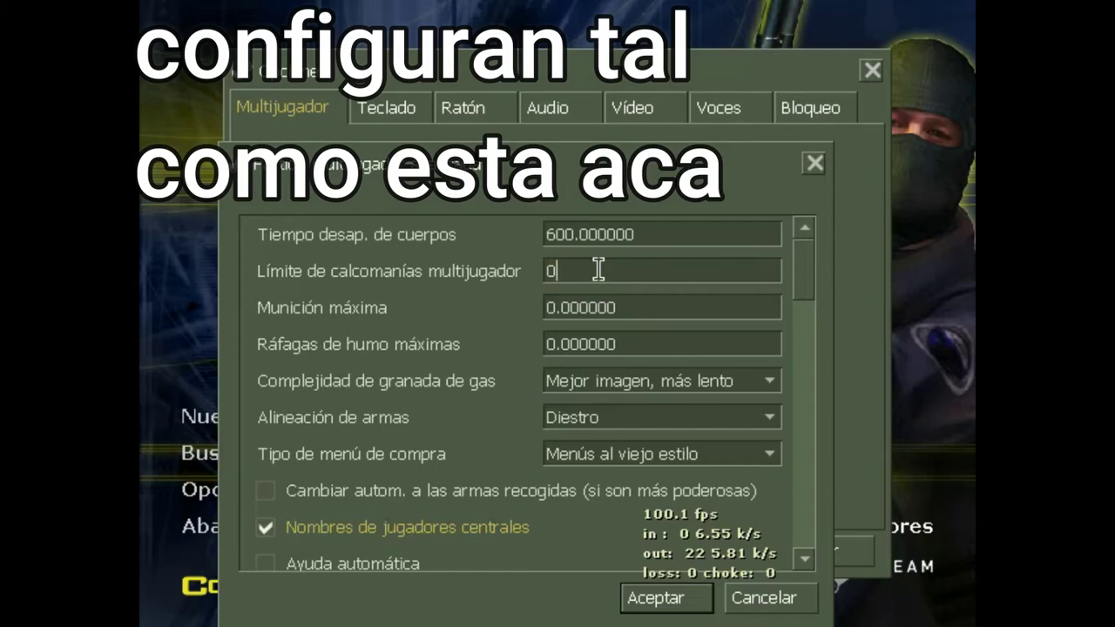
double_click(634, 235)
text(0)
- Choose Menús al viejo estilo as the Tipo de menú de compra and accept the advanced multiplayer options
click(633, 457)
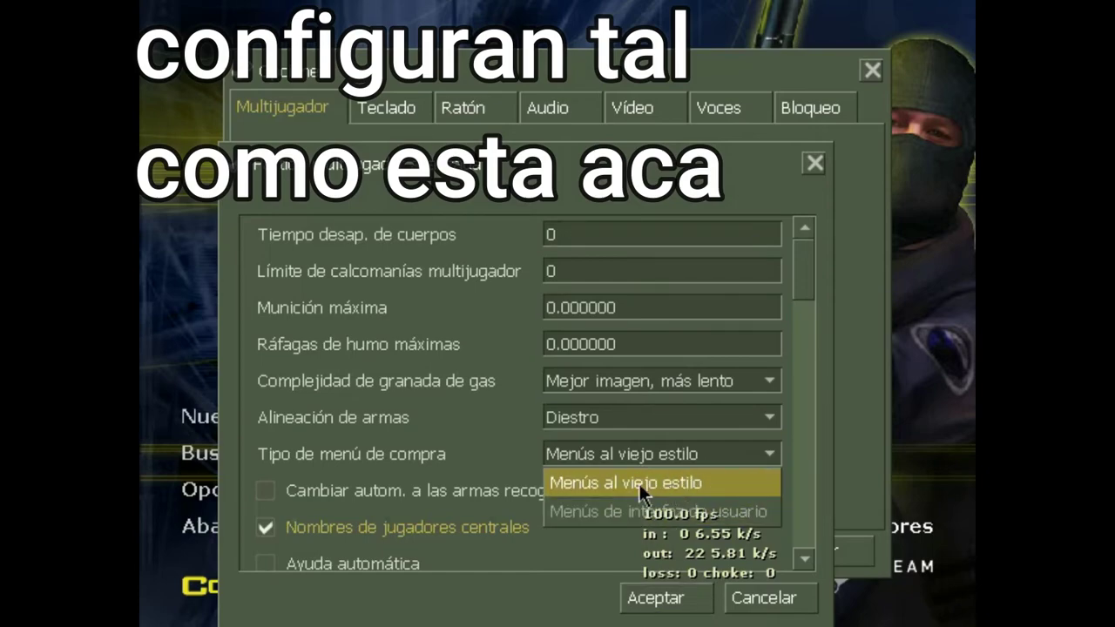
click(612, 483)
scroll(625, 476, down, 4)
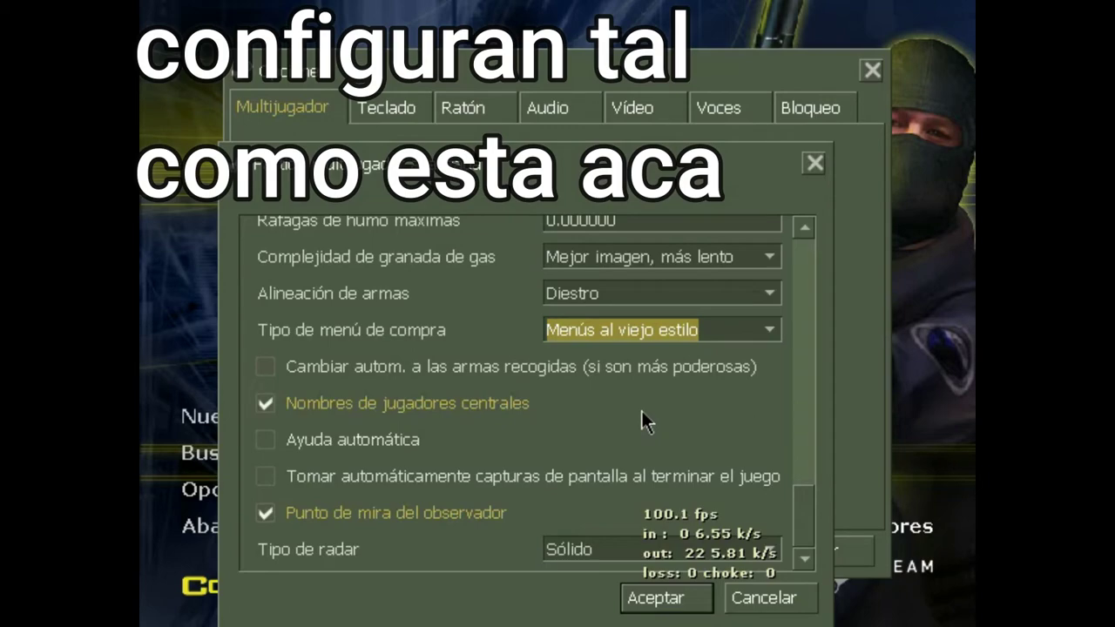
click(688, 596)
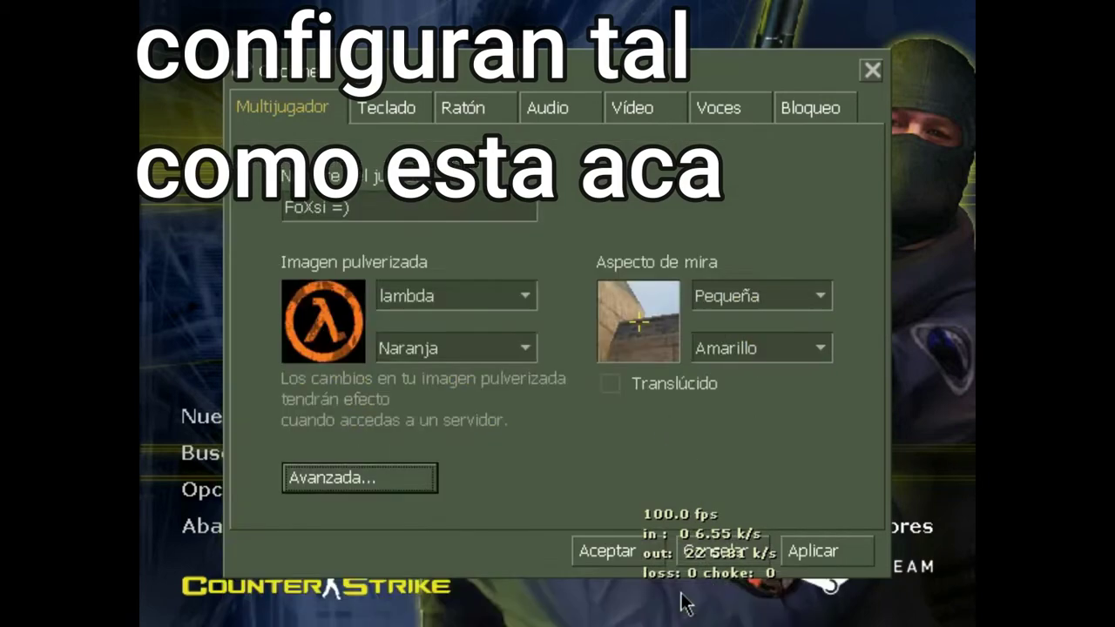
- In the video options, keep Low video quality enabled and select 640 x 480 as the resolution
click(639, 109)
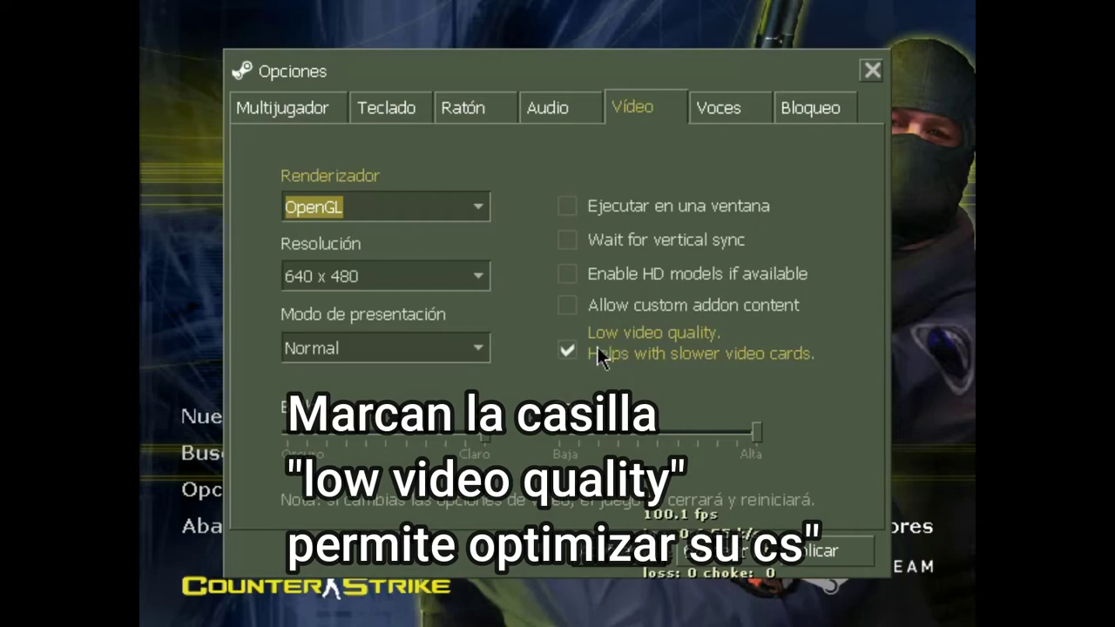
click(571, 349)
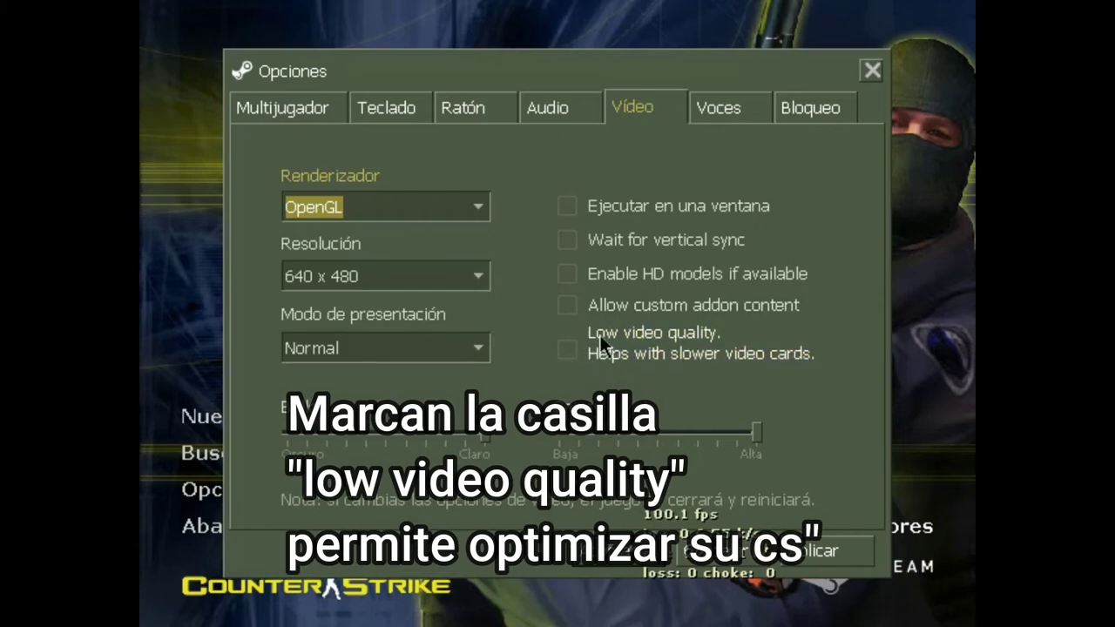
click(571, 350)
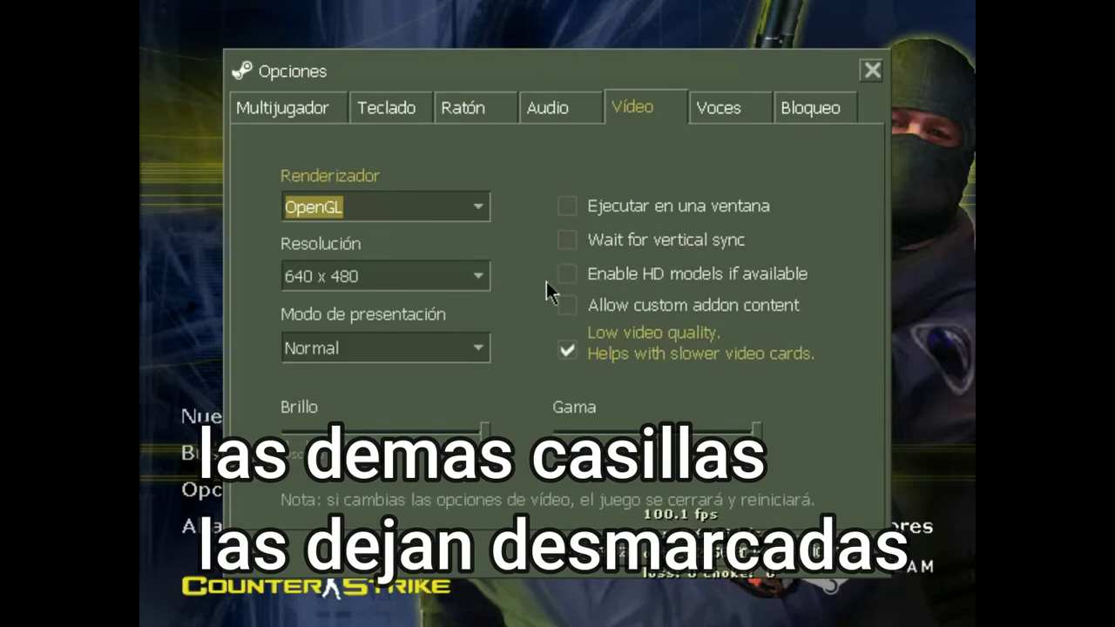
click(389, 273)
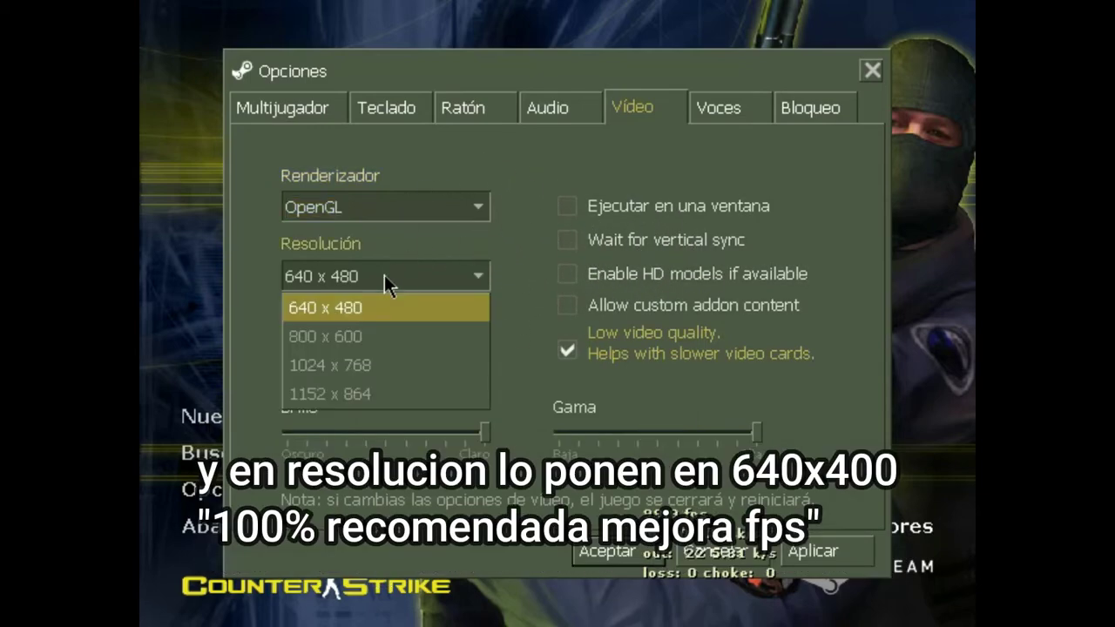
click(353, 312)
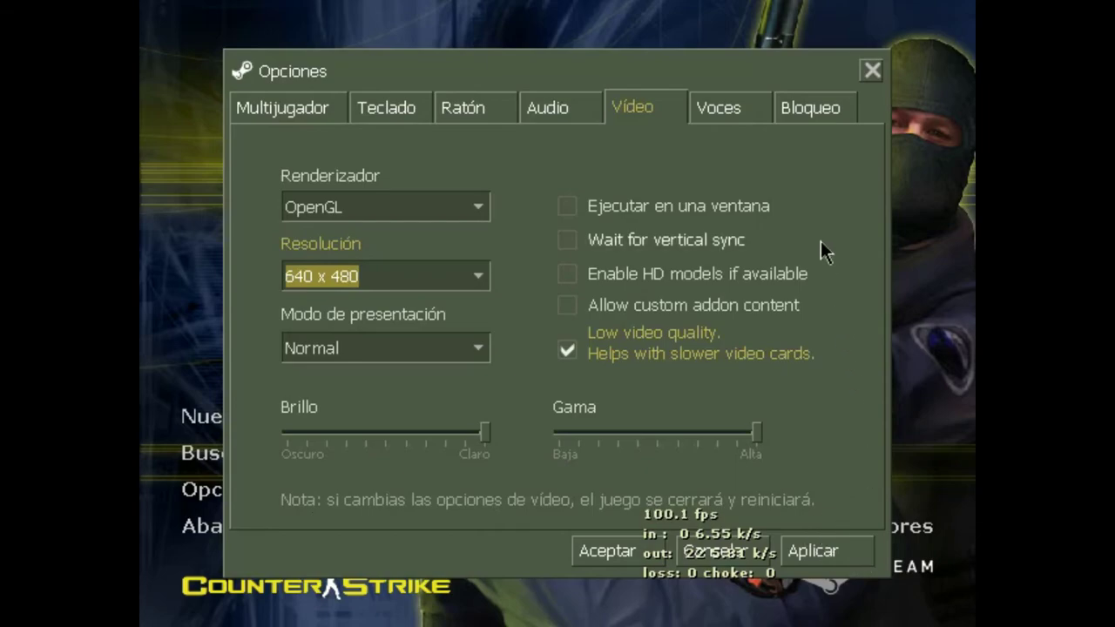
- Look at the voice options, return to the video options, apply the changes and accept the game options
click(743, 112)
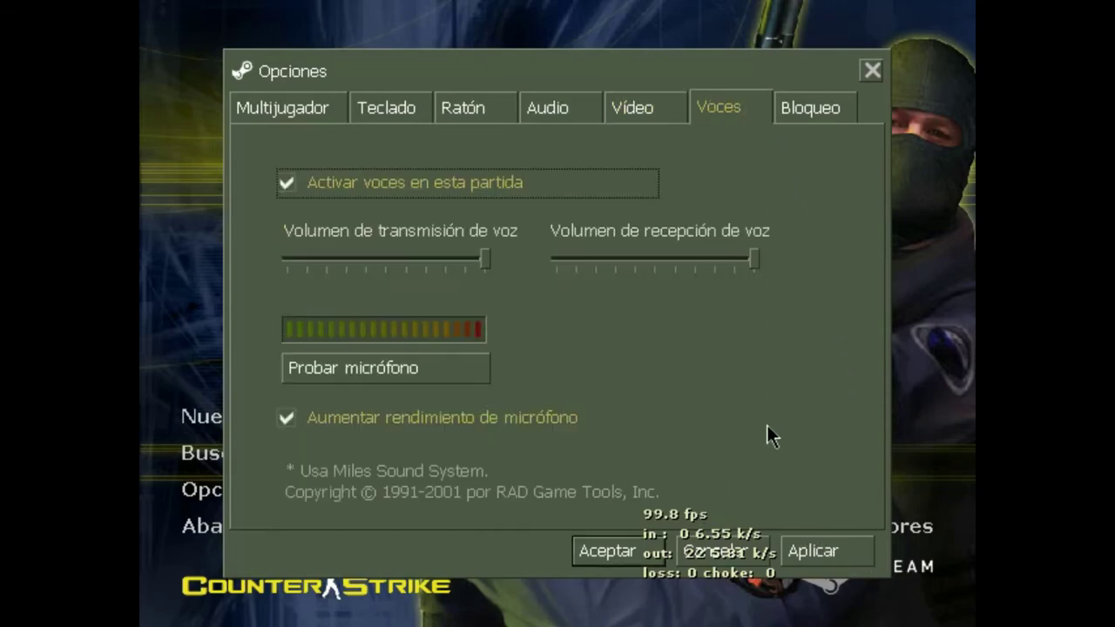
click(639, 111)
click(820, 550)
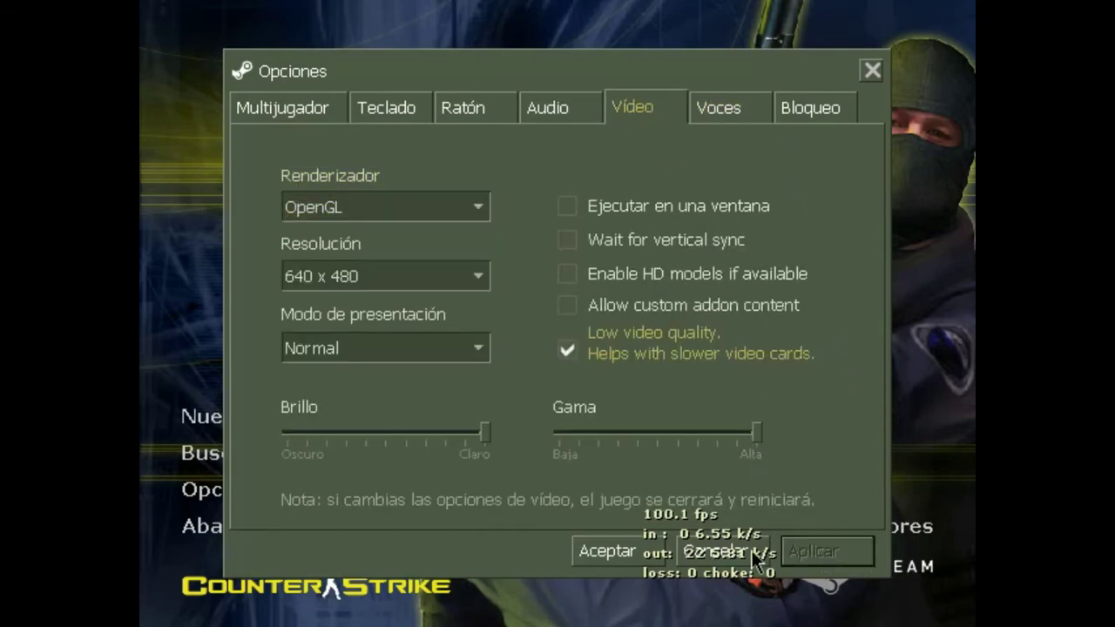
click(636, 551)
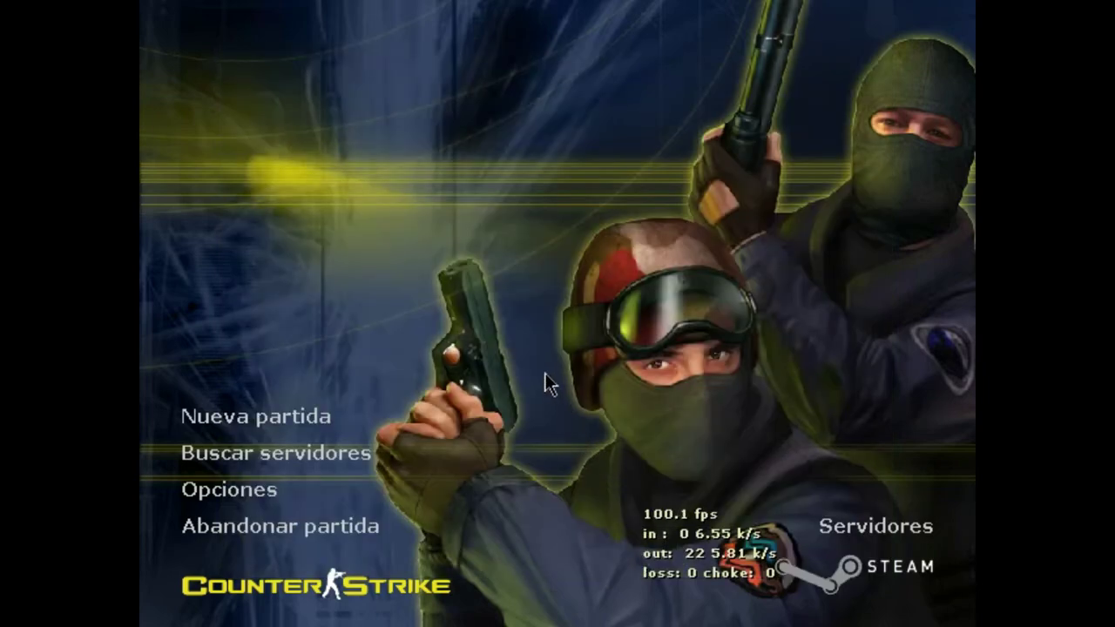
- Open the game console and clear its output with the clear command
key(grave)
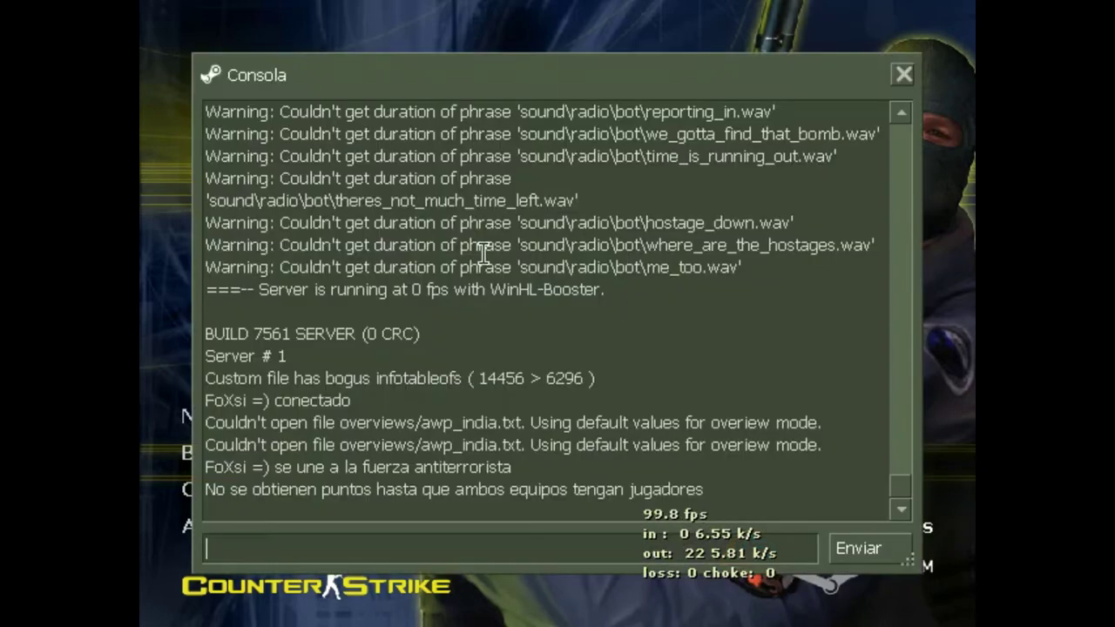
text(clear)
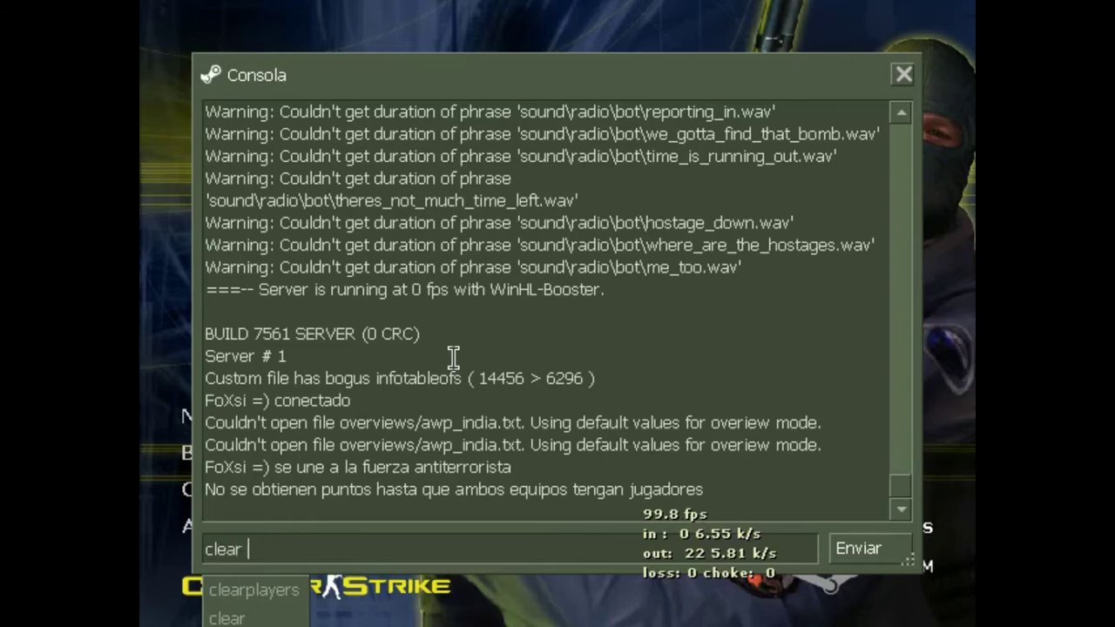
key(Return)
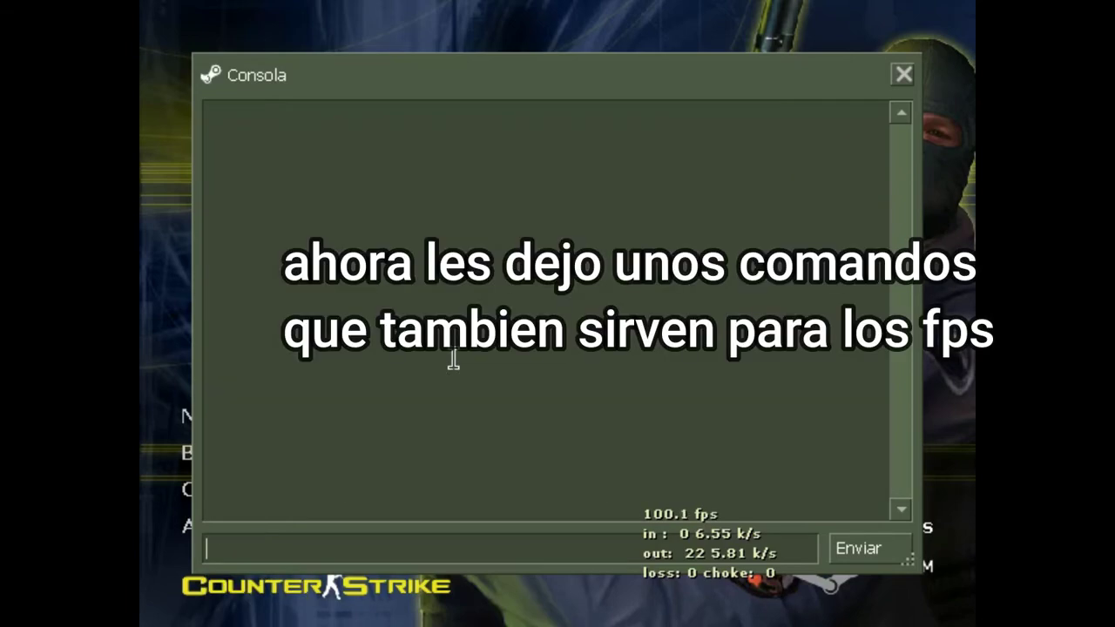
- Run violence_hgibs 0 in the game console
text(faas)
key(BackSpace)
key(BackSpace)
key(BackSpace)
text(vio)
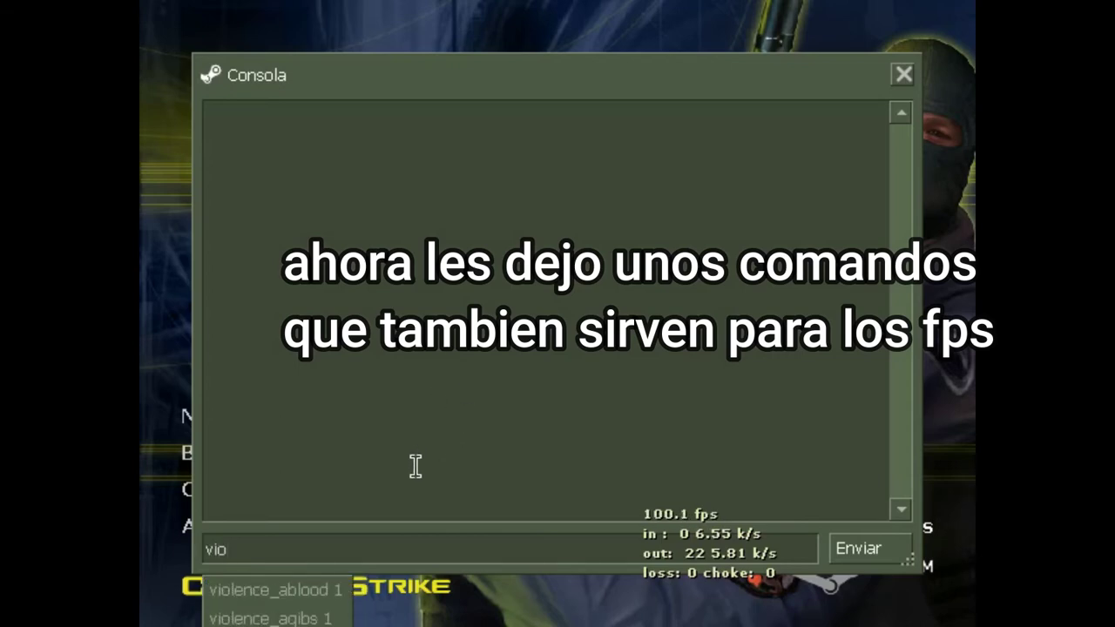
text(lence_hgibs)
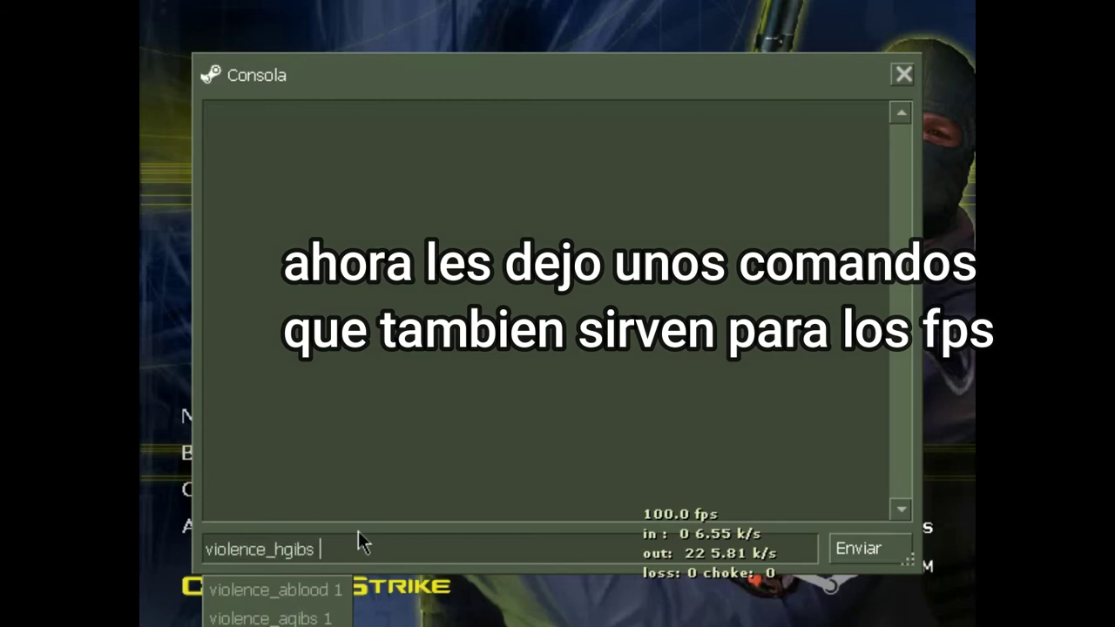
text( 0)
key(Return)
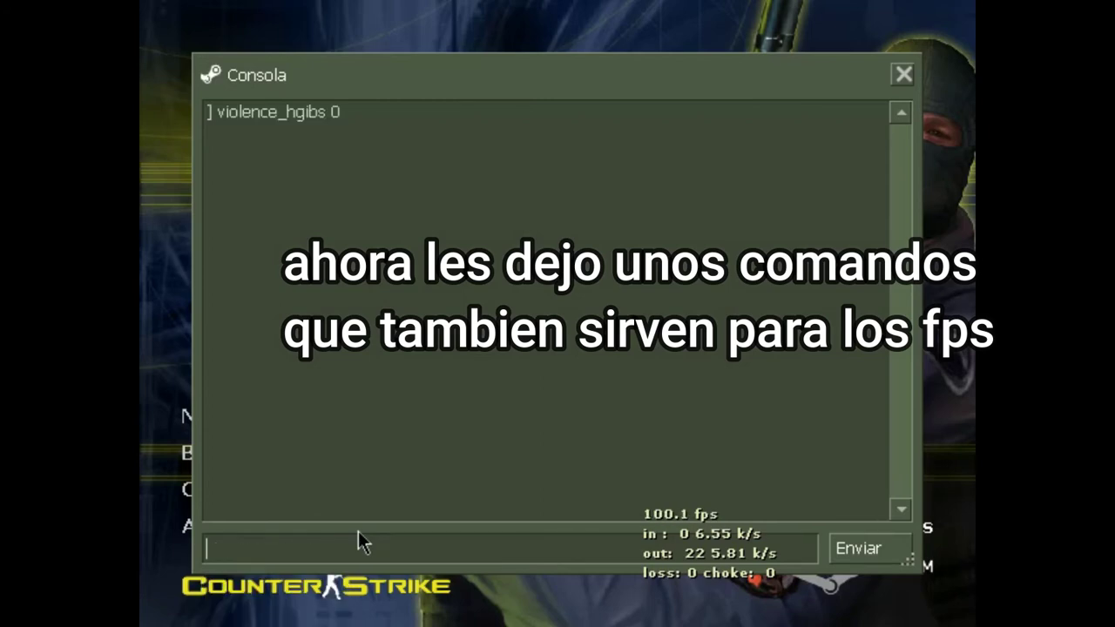